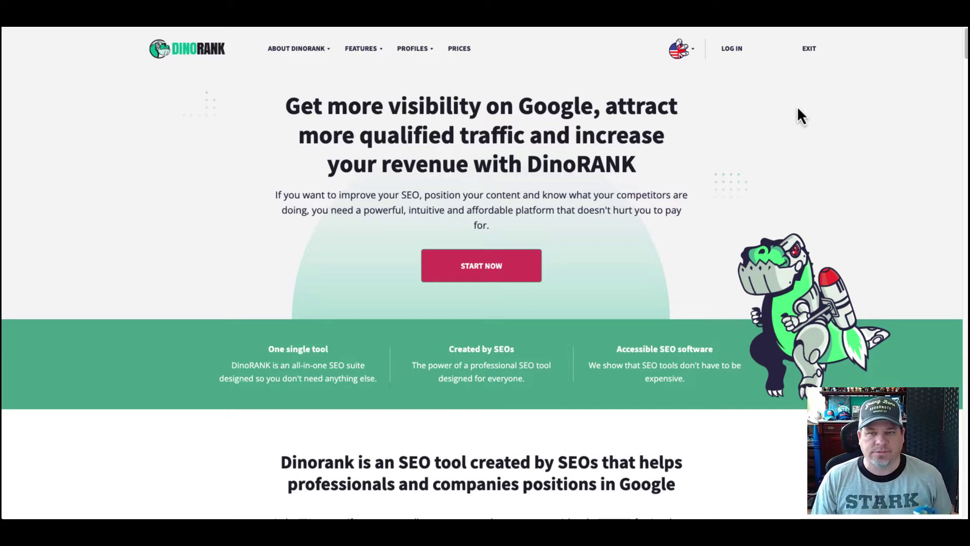
- Log in and start a new project with the joepanic.com address
click(731, 48)
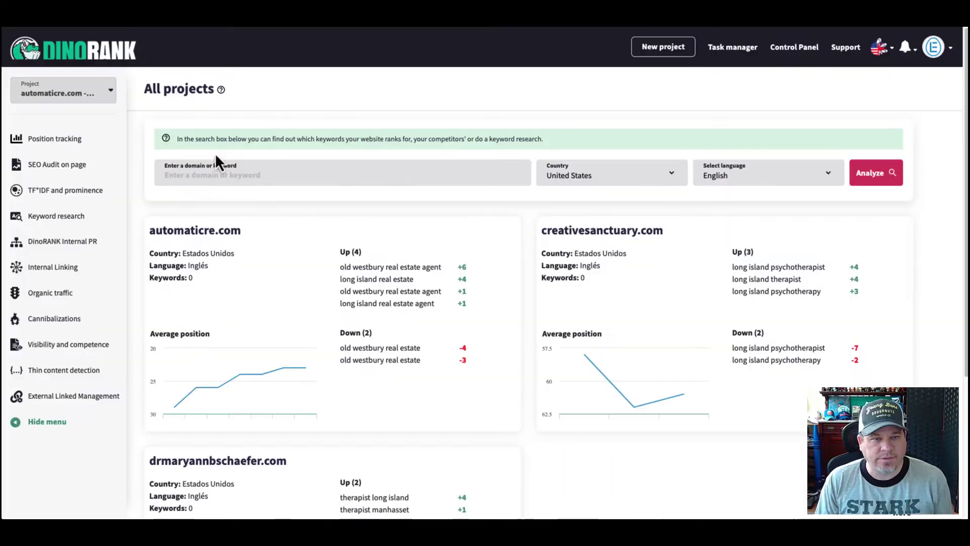
click(686, 52)
text(https://www.joepanic.com)
- Set the joepanic.com project to United States and English, add it, and dismiss the confirmation
click(327, 279)
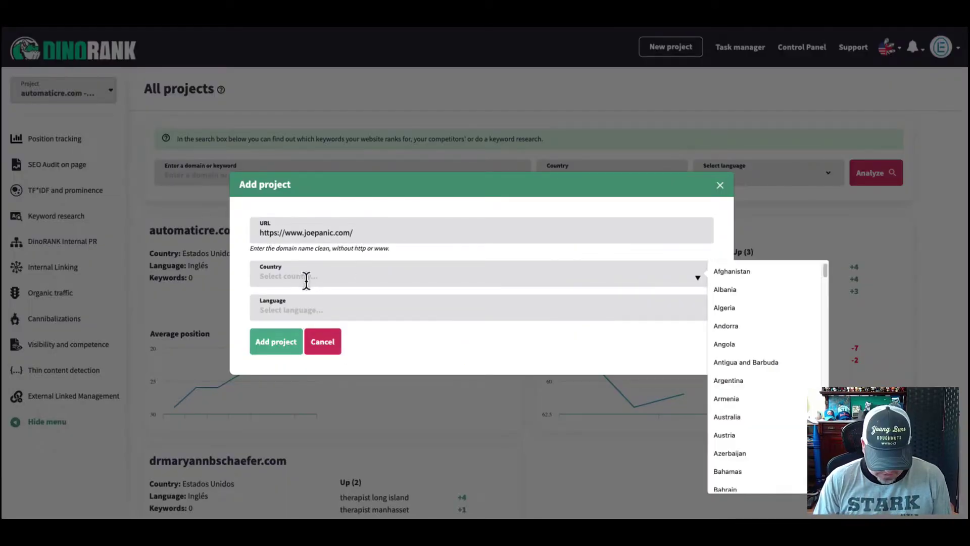
text(Engl)
double_click(295, 277)
text(Uni)
click(323, 379)
click(329, 312)
text(English)
click(275, 344)
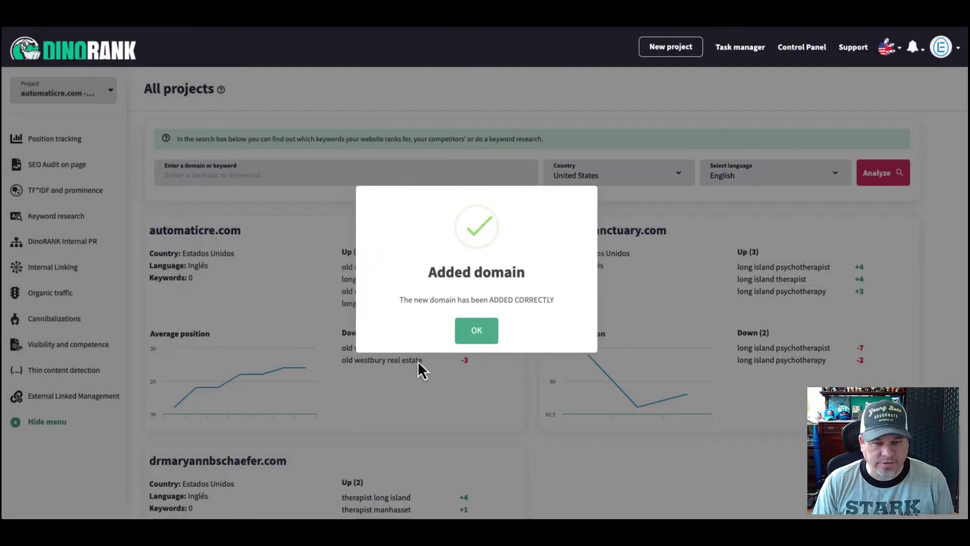
click(486, 336)
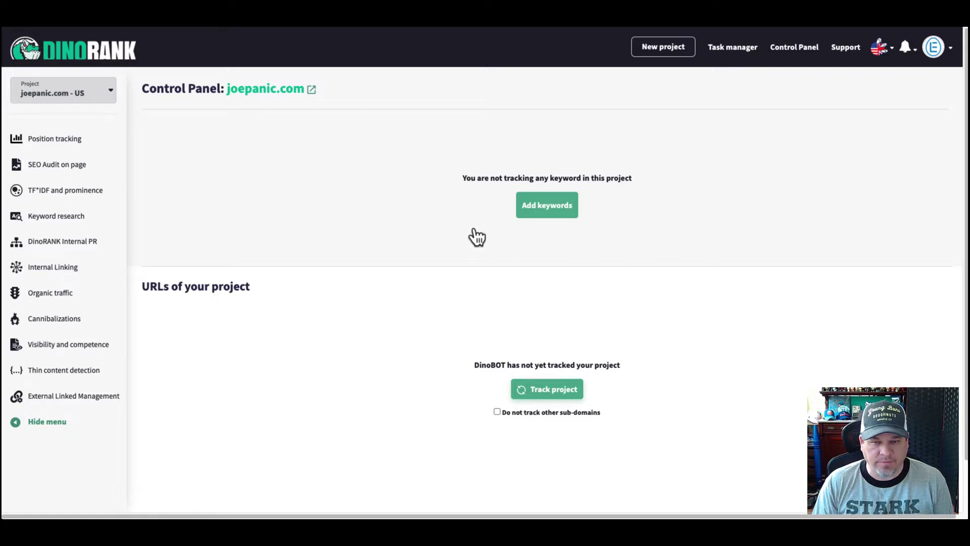
- Enter the keywords anxiety, therapy and mental health treatment, one per line
click(544, 208)
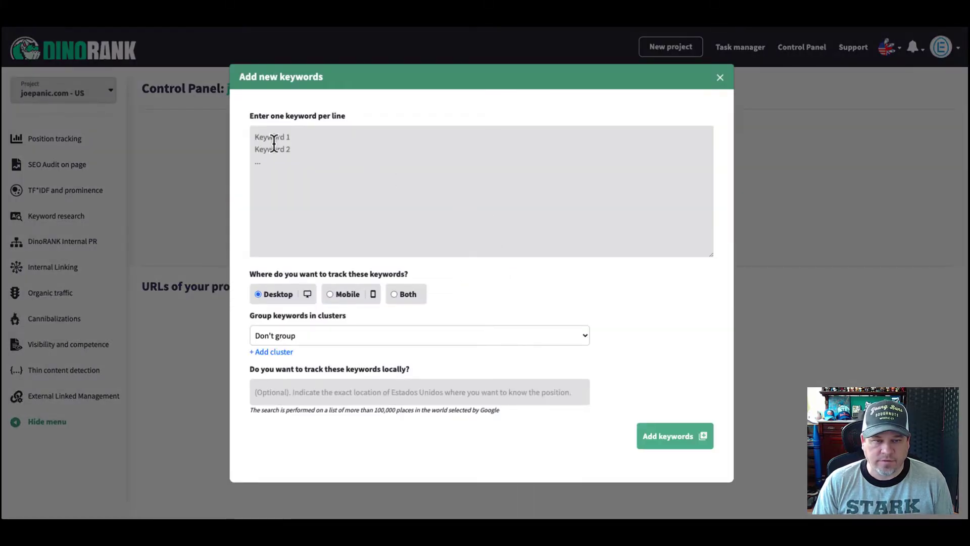
click(273, 143)
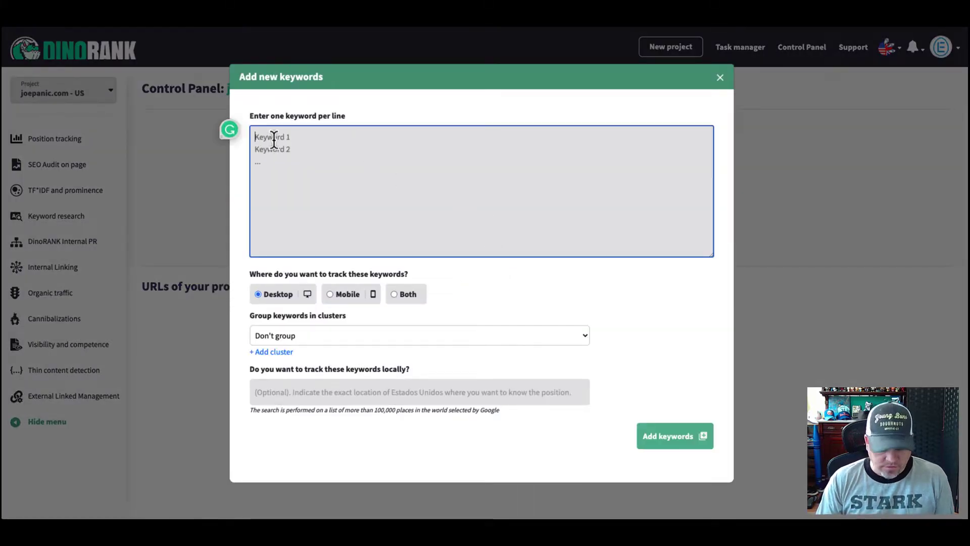
text(anxiety)
key(Return)
text(therapy)
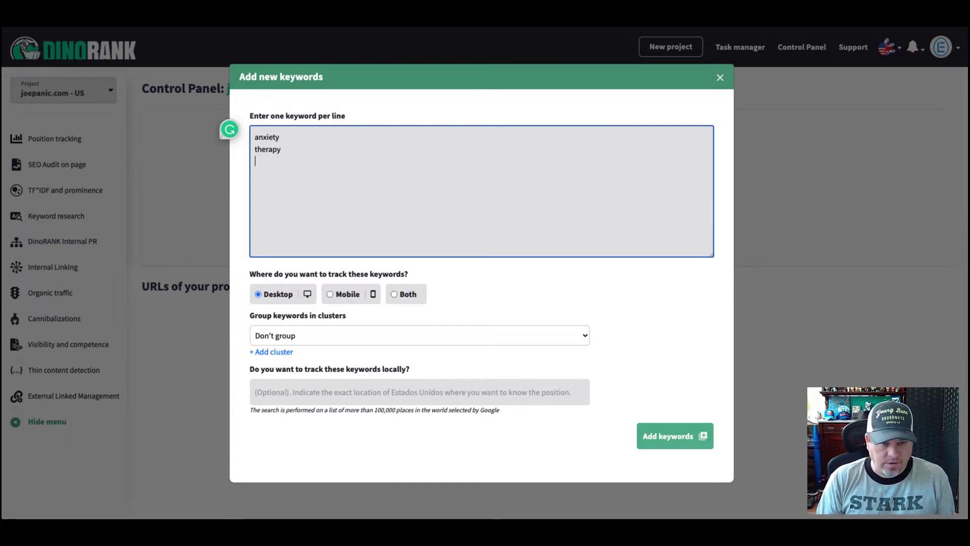
key(Return)
text(mental health treatment)
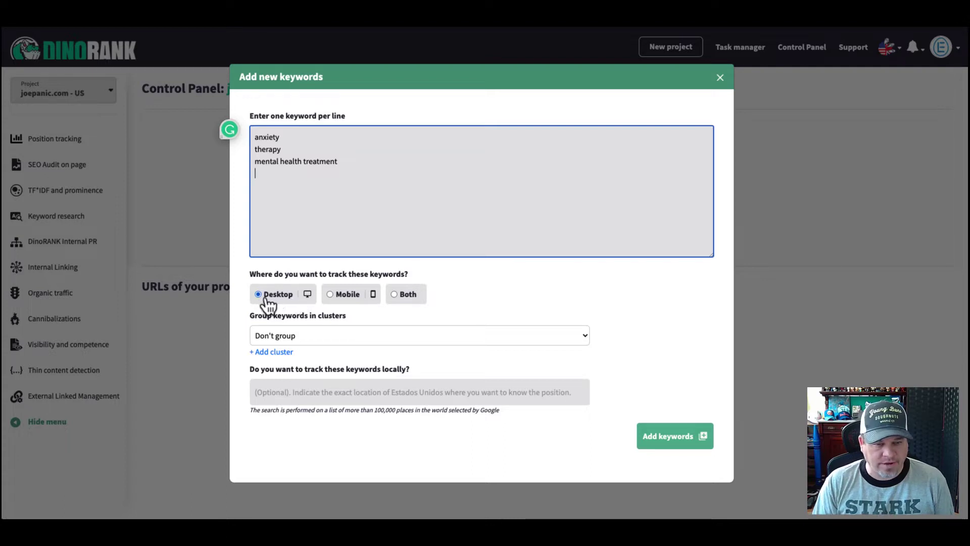
- Track the keywords on both desktop and mobile, ungrouped, and confirm adding them
click(394, 294)
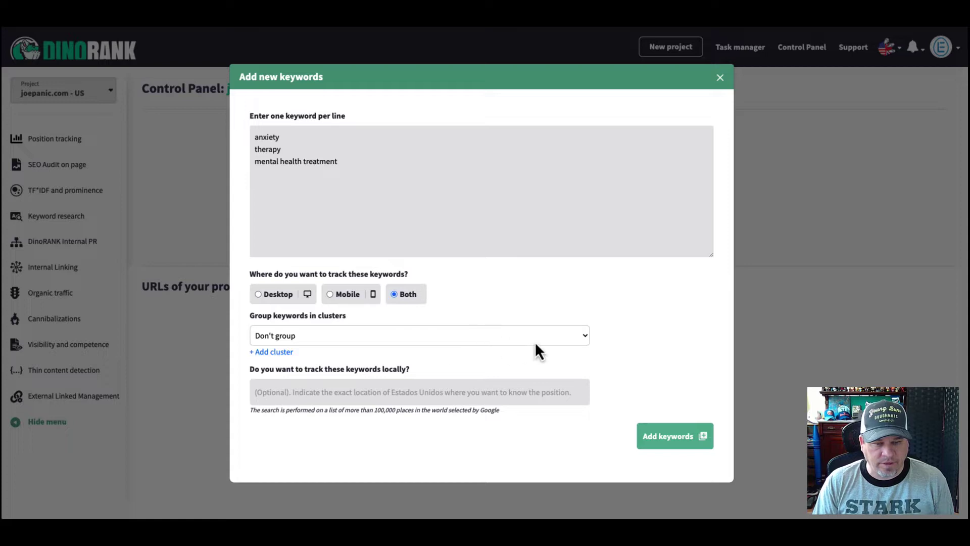
click(566, 337)
click(634, 330)
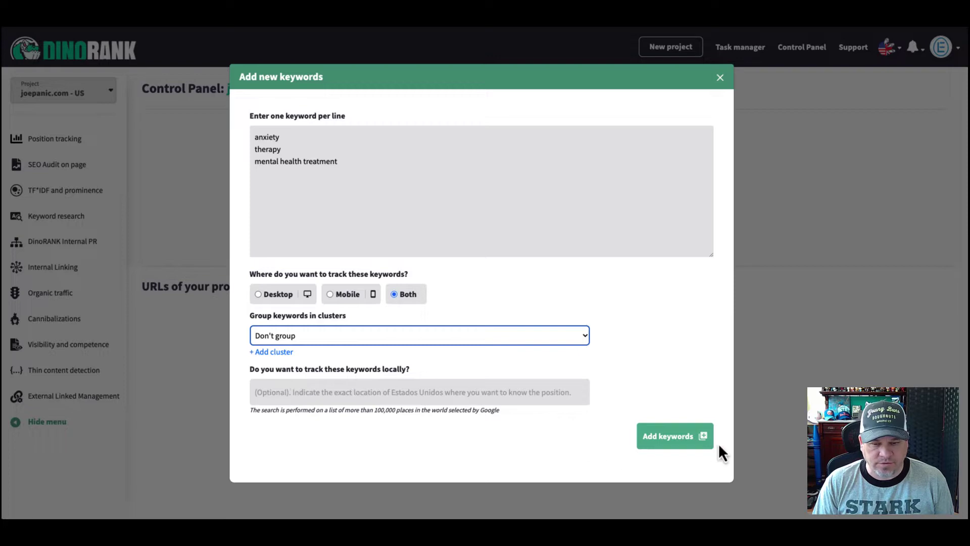
click(702, 437)
click(507, 311)
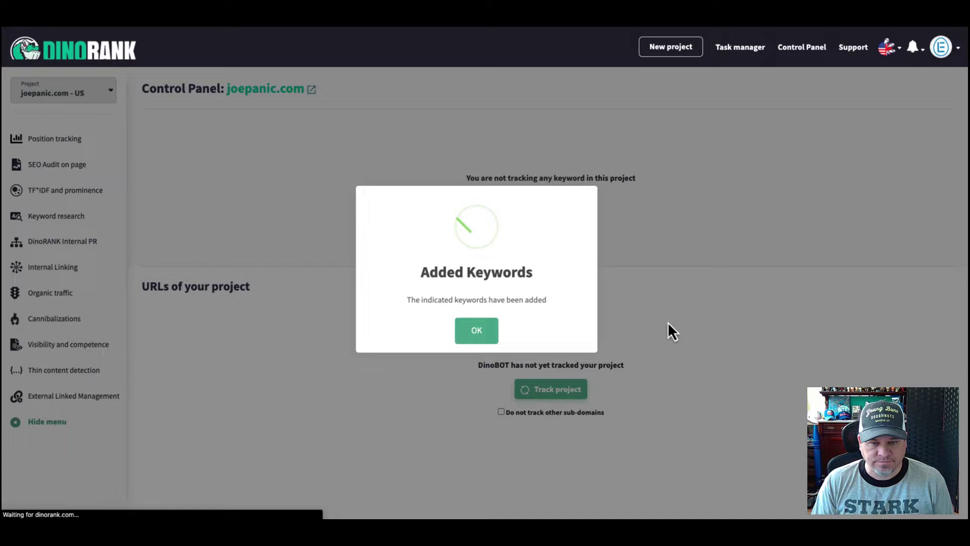
click(484, 334)
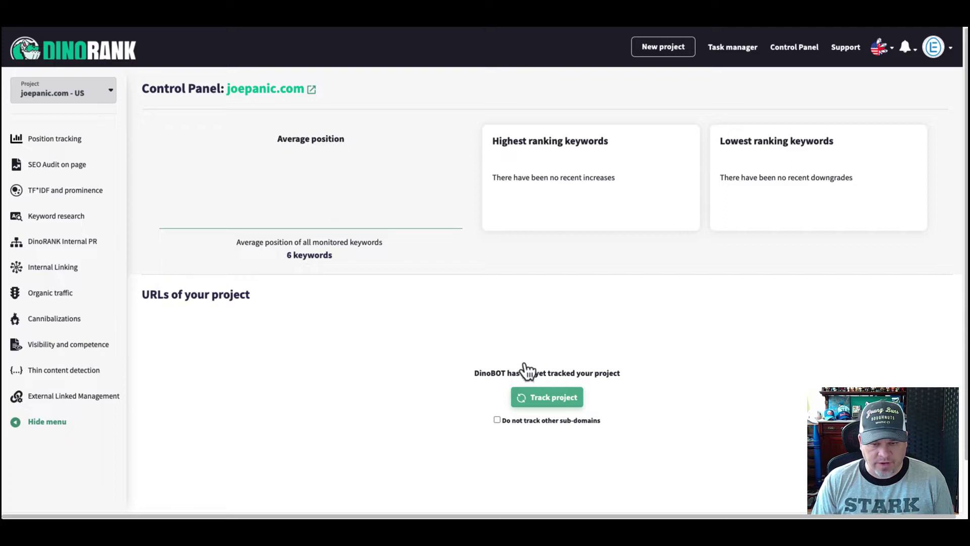
click(540, 398)
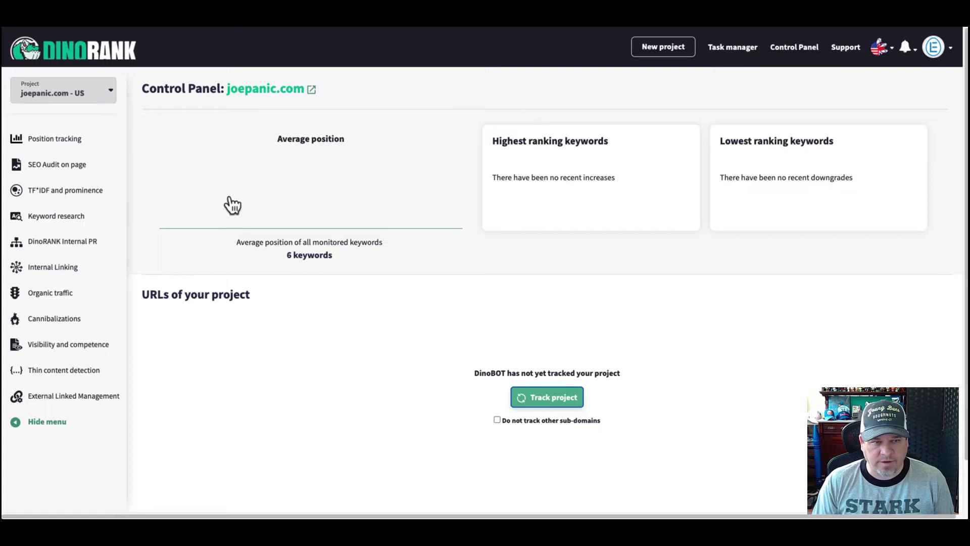
- Pick creativesanctuary.com from the Project dropdown and look over its page
click(101, 94)
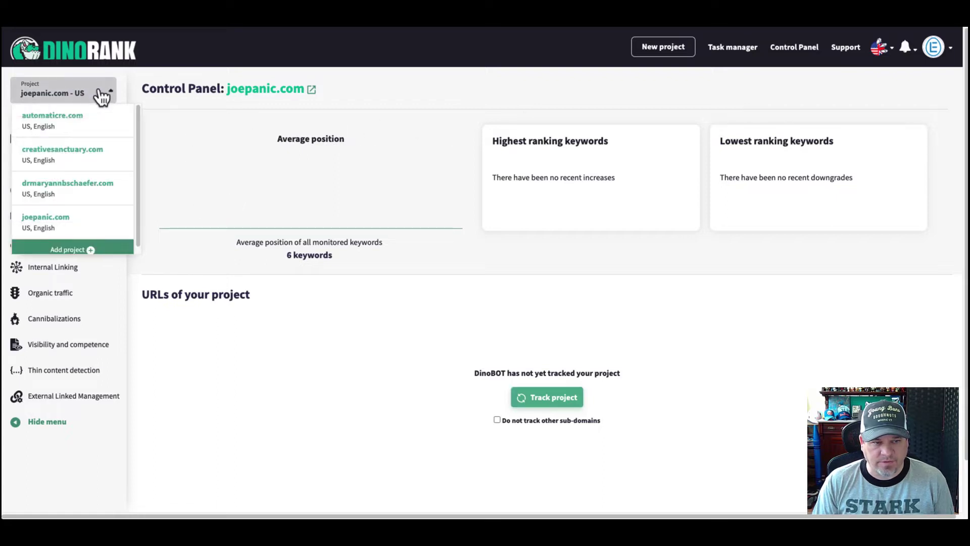
click(80, 160)
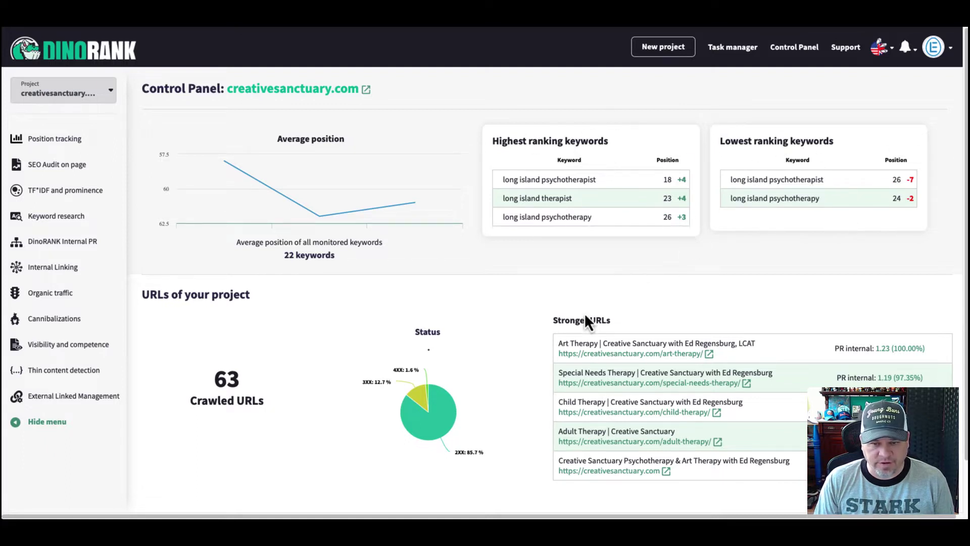
scroll(437, 480, down, 1)
scroll(481, 427, up, 1)
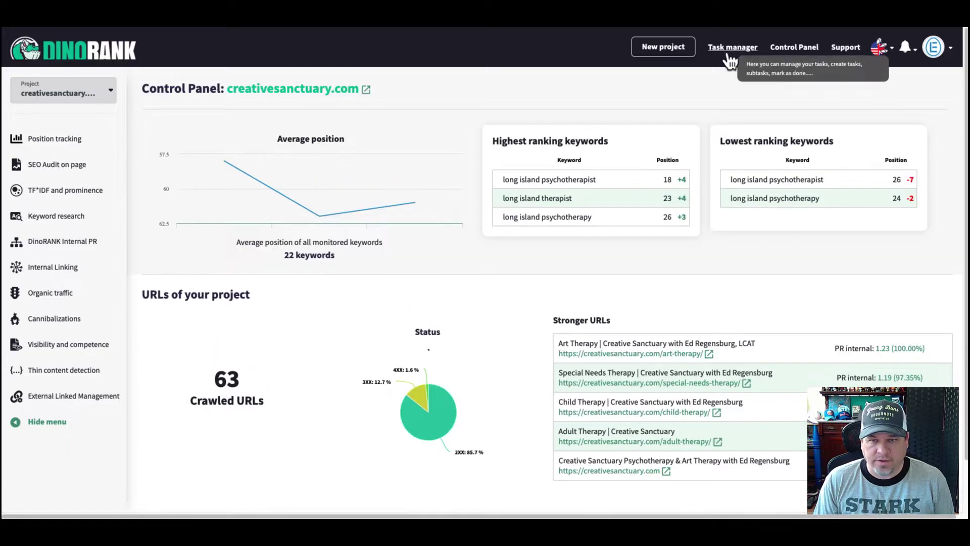
- Visit the Task manager, then go back to the creativesanctuary.com Control Panel
click(731, 50)
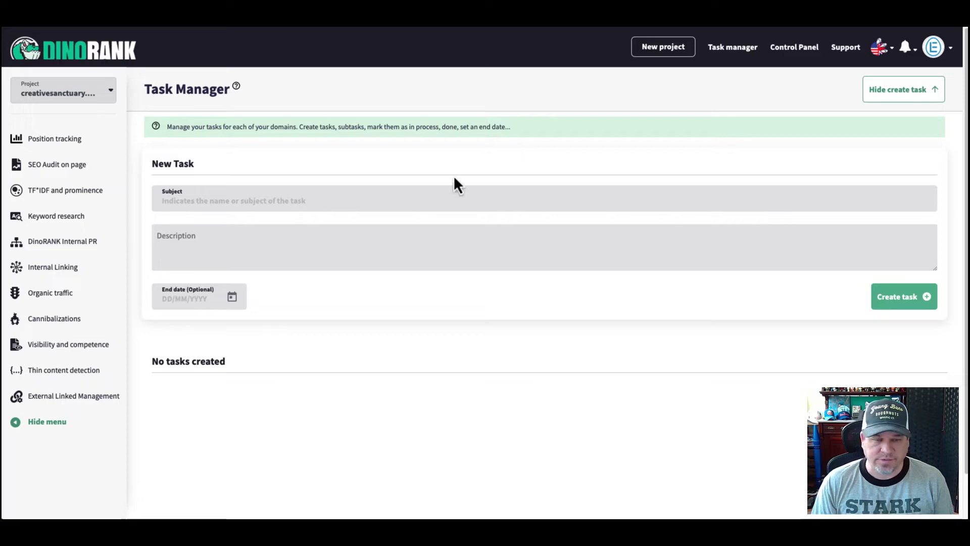
click(790, 50)
click(40, 144)
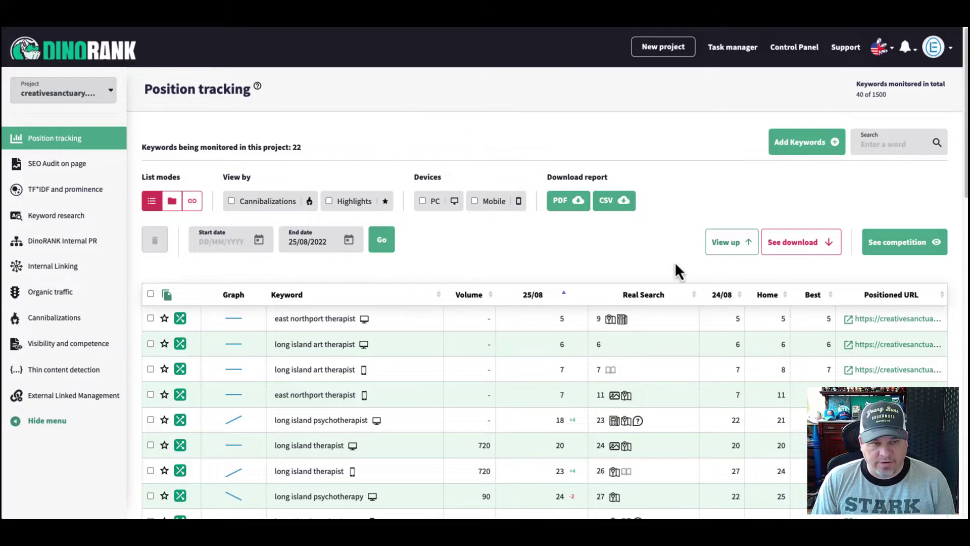
scroll(459, 289, down, 1)
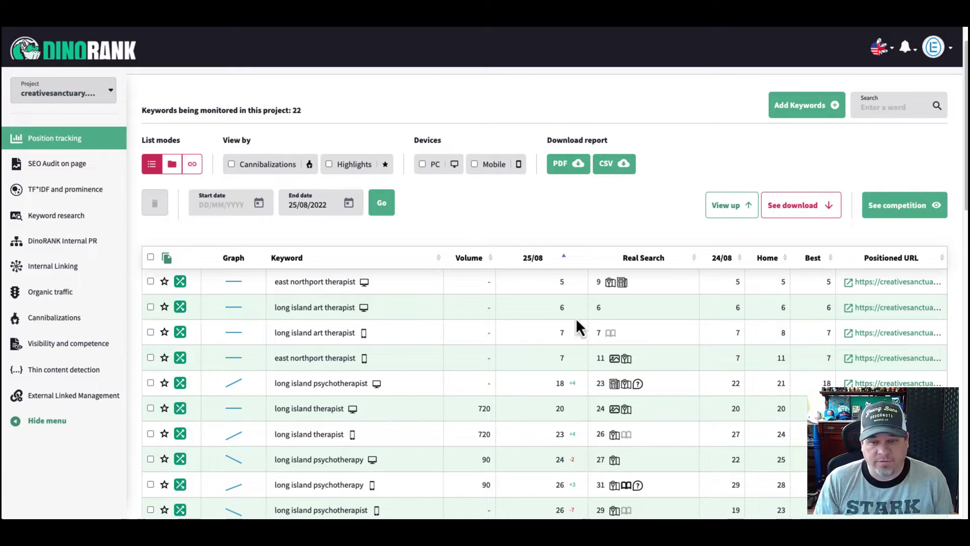
mouse_move(621, 290)
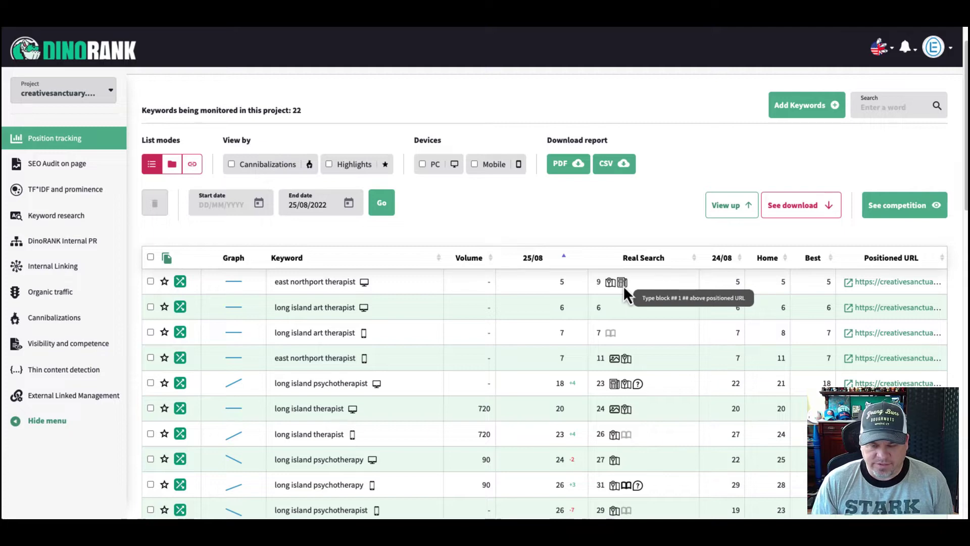
mouse_move(626, 359)
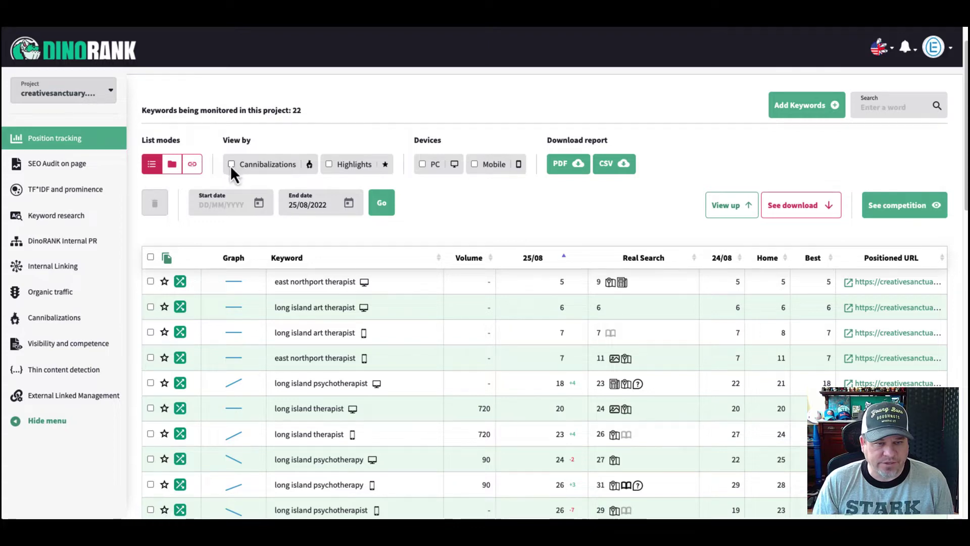
click(231, 163)
scroll(511, 262, down, 1)
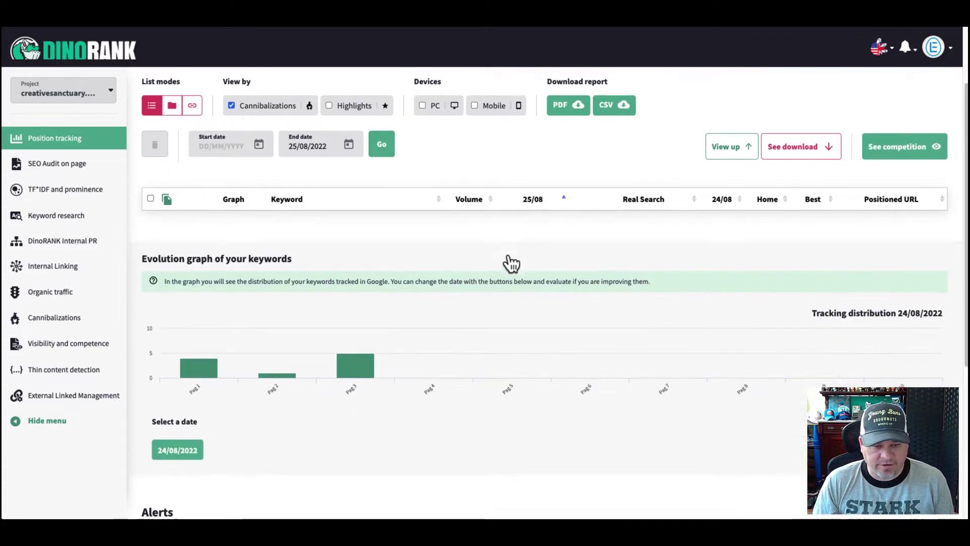
scroll(508, 255, down, 5)
scroll(508, 256, up, 6)
scroll(503, 258, down, 5)
scroll(503, 259, up, 5)
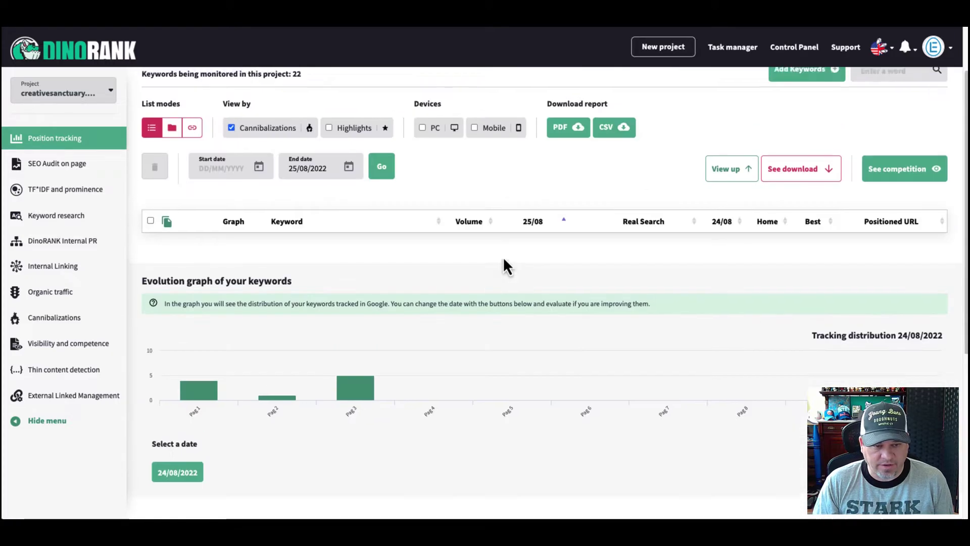
click(328, 201)
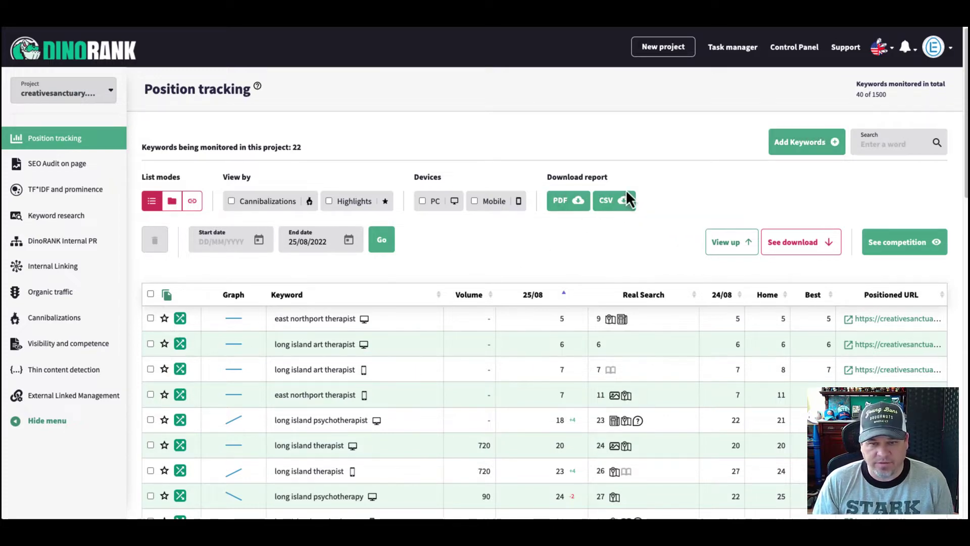
double_click(877, 94)
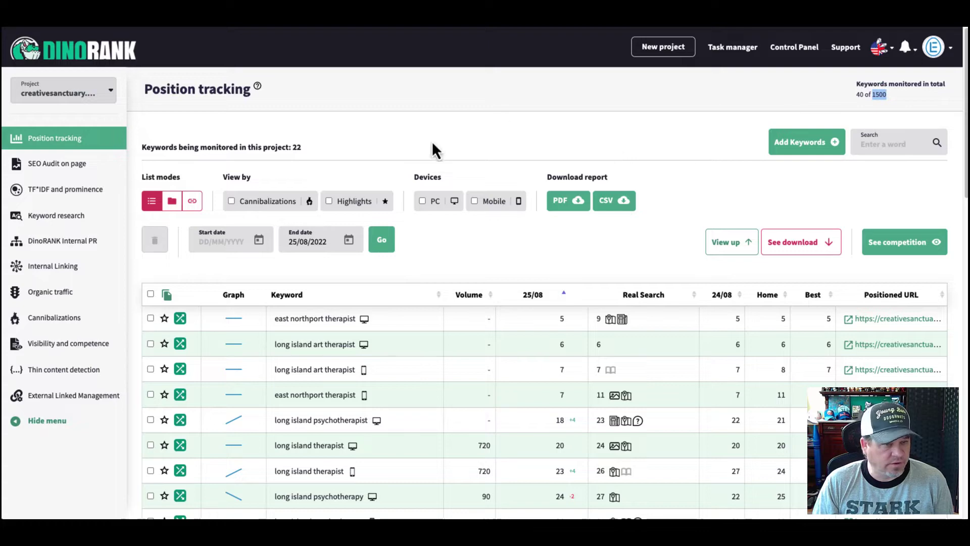
- In the on-page SEO audit, list URLs by status code and show duplicate titles
click(78, 173)
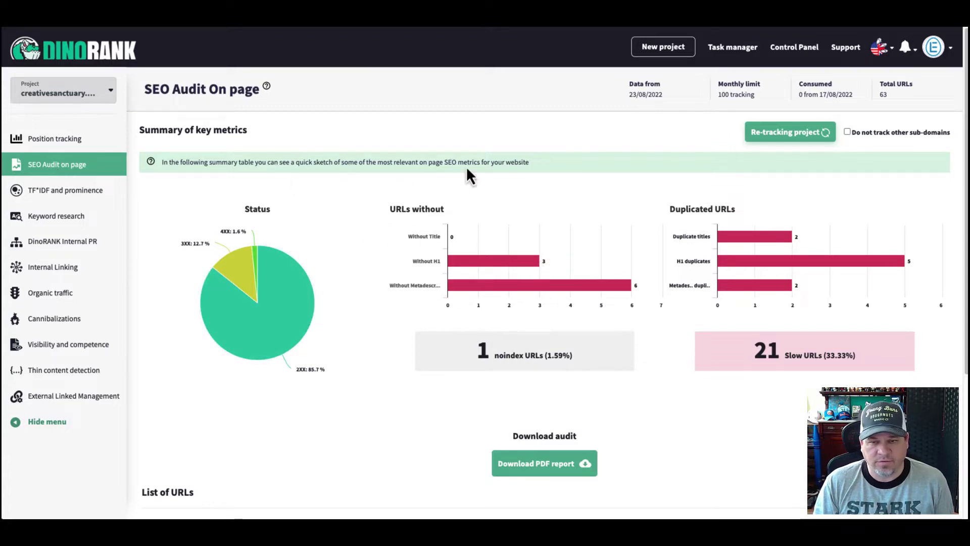
scroll(439, 299, down, 1)
scroll(437, 299, down, 3)
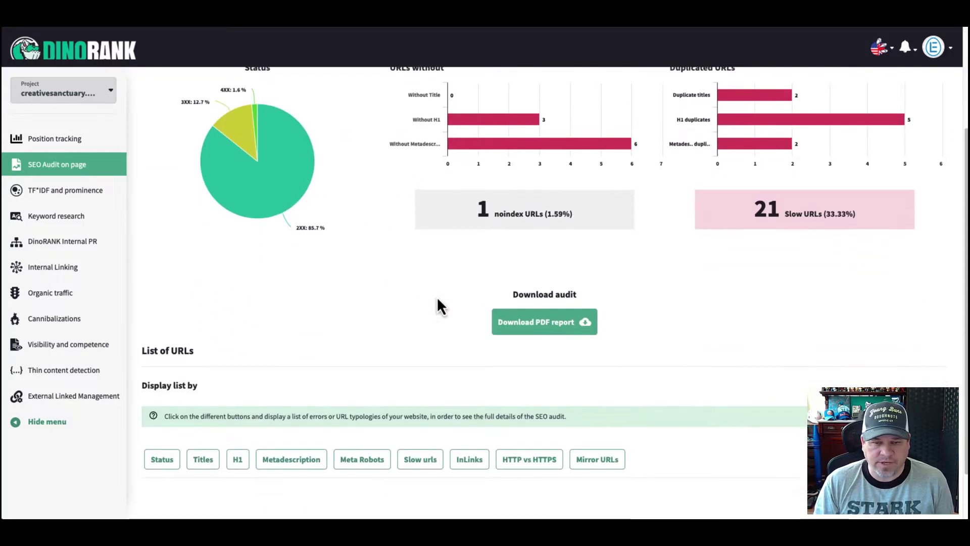
click(162, 459)
scroll(500, 319, down, 3)
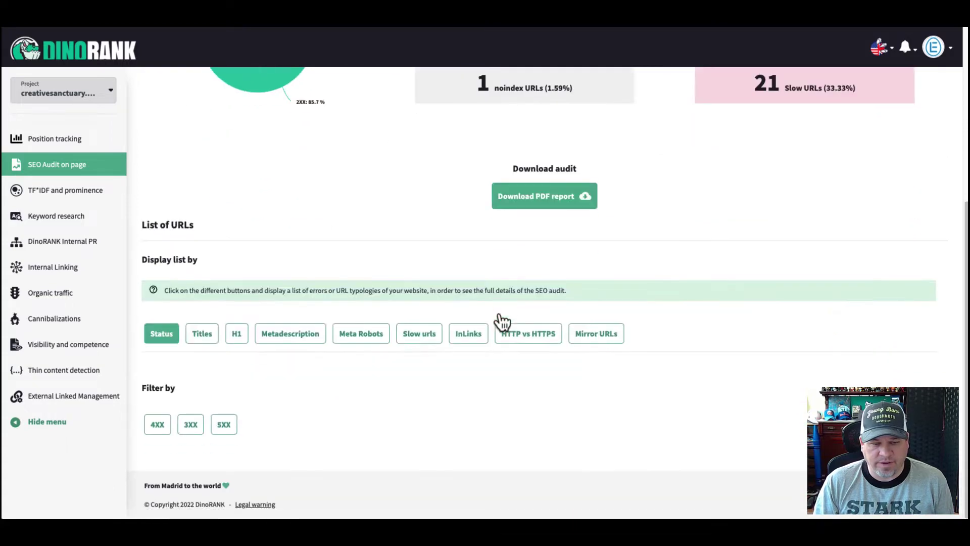
click(202, 334)
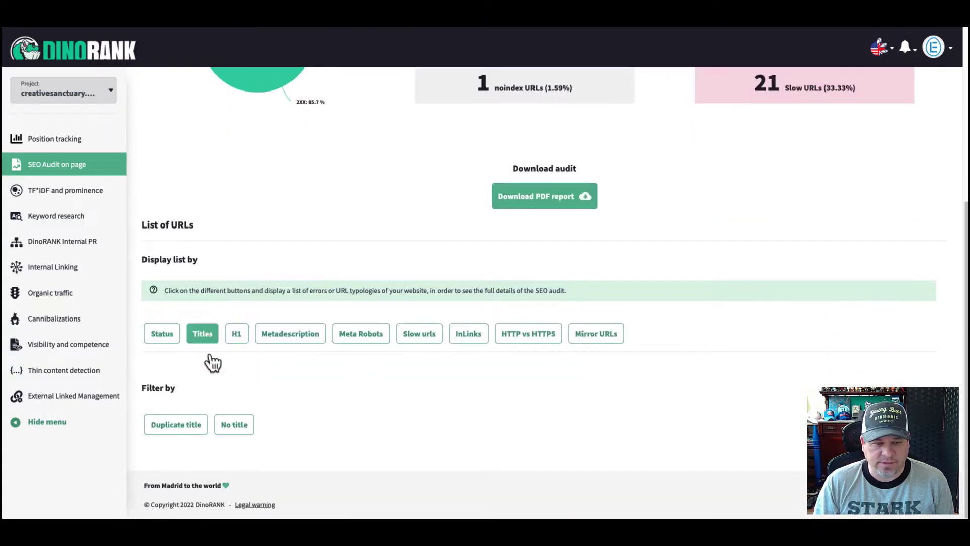
click(175, 424)
scroll(291, 414, down, 1)
scroll(290, 405, down, 3)
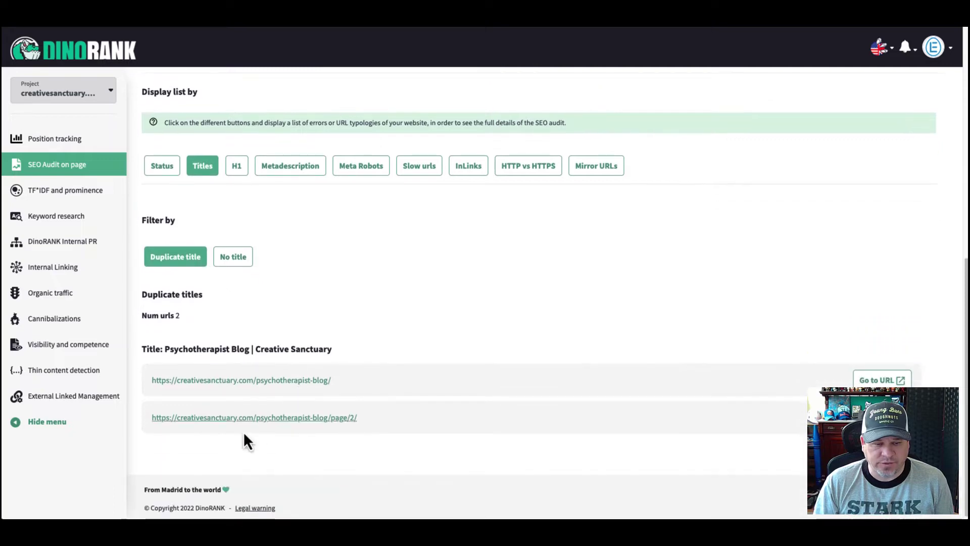
scroll(604, 344, up, 2)
- Show the pages with a duplicate H1 and those without any H1
click(236, 268)
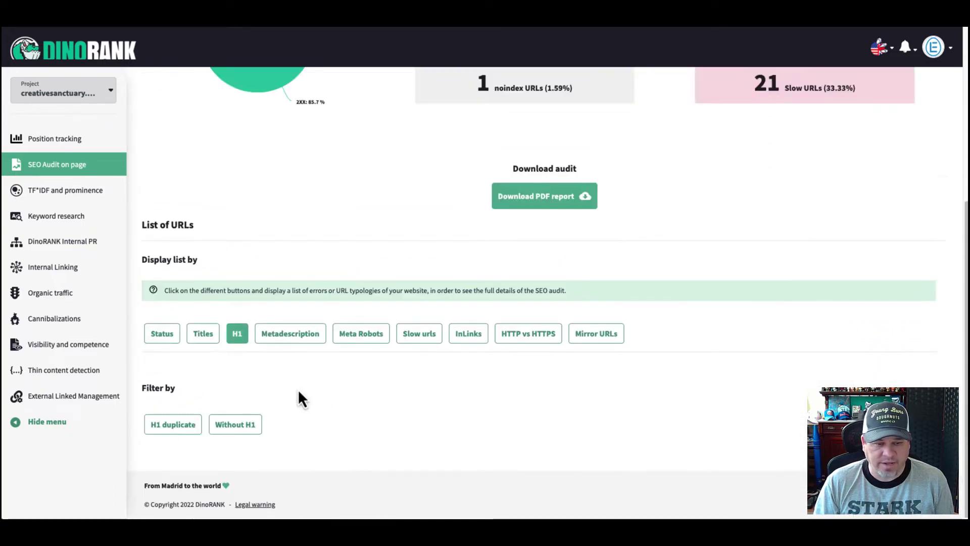
click(192, 430)
scroll(302, 405, down, 3)
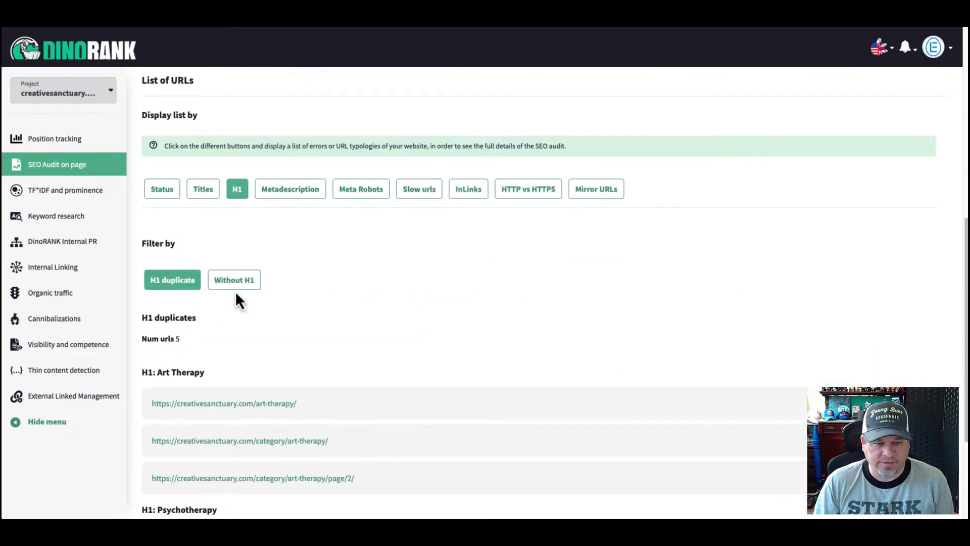
click(235, 282)
scroll(364, 353, up, 5)
- List pages with duplicate meta descriptions, then the six with none
click(302, 440)
scroll(340, 451, down, 2)
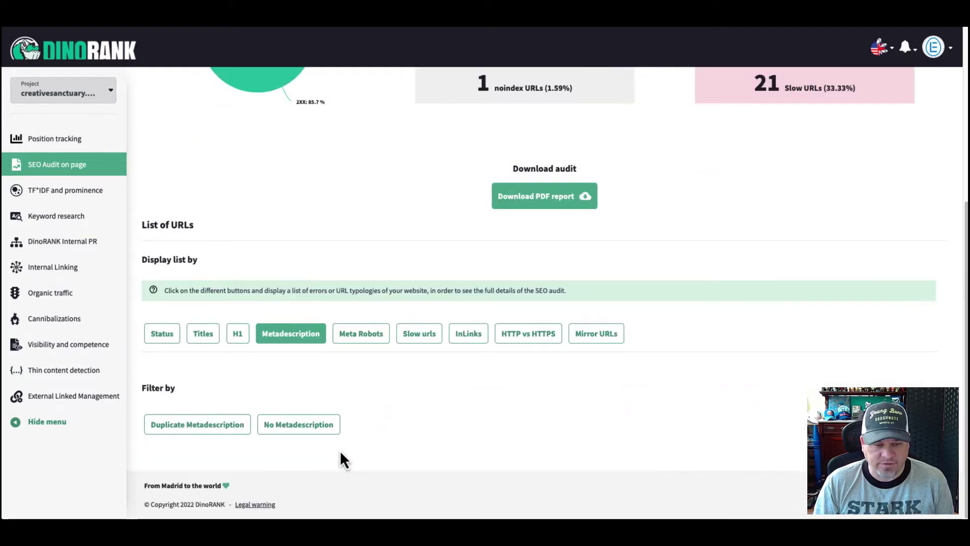
click(202, 429)
scroll(371, 417, down, 2)
scroll(369, 411, down, 1)
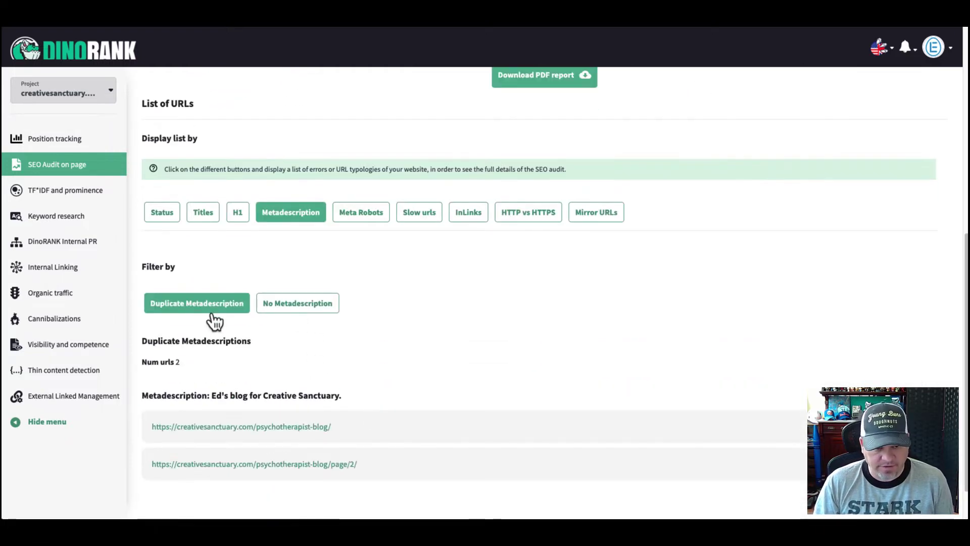
click(309, 305)
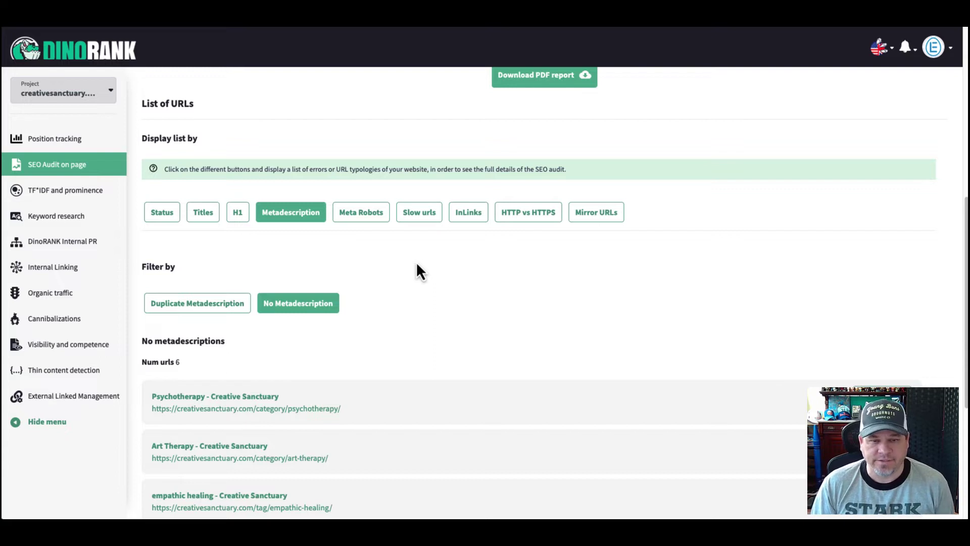
- Open TF*IDF and prominence and inspect the saved art therapy chart's data points
click(52, 193)
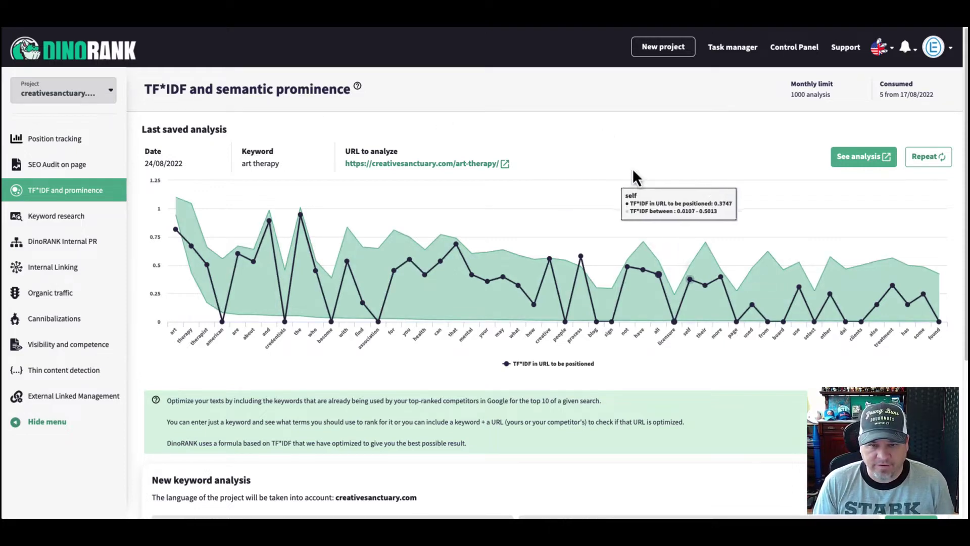
mouse_move(194, 333)
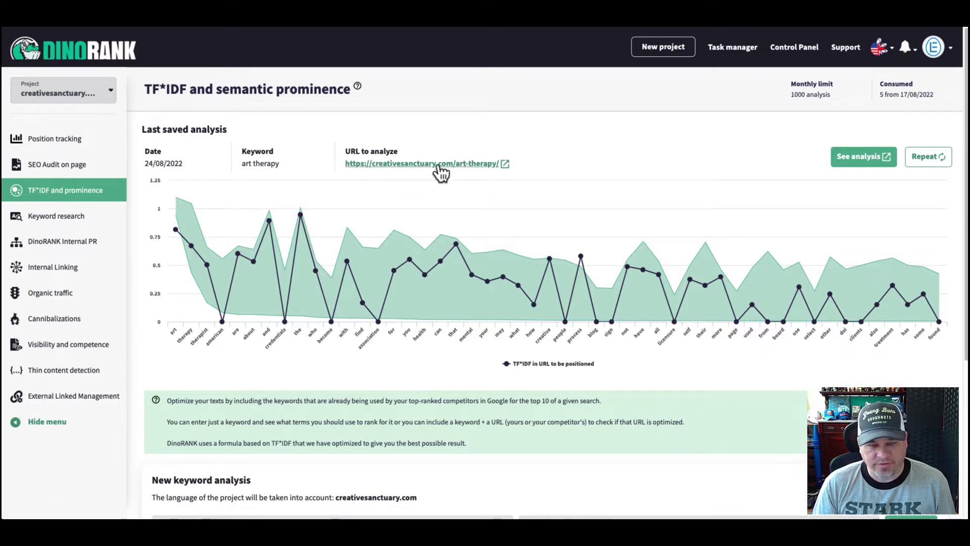
mouse_move(175, 255)
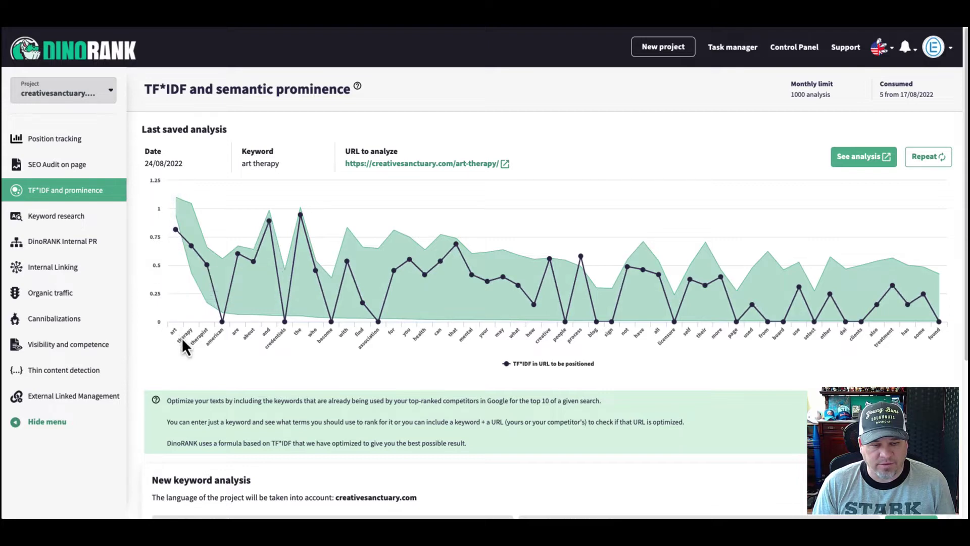
mouse_move(203, 220)
mouse_move(374, 241)
mouse_move(484, 242)
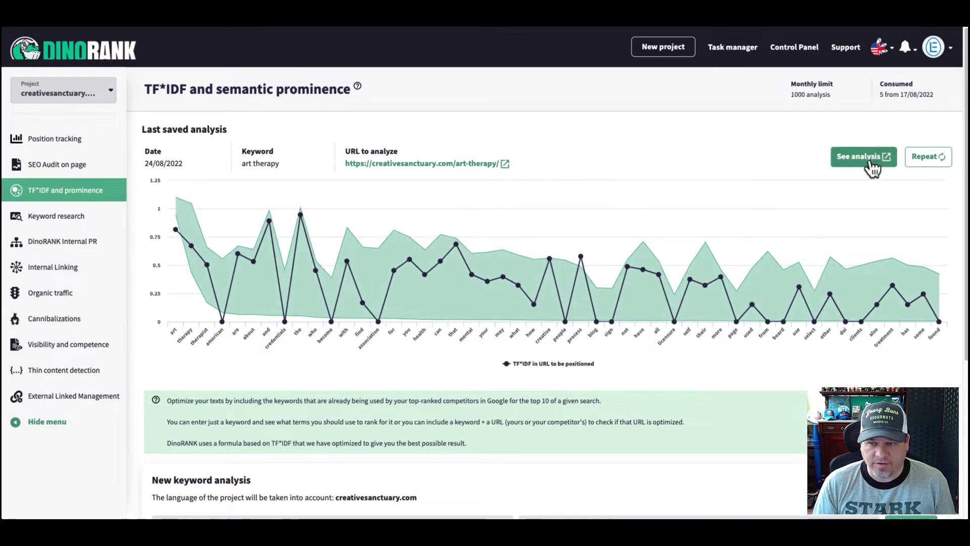
mouse_move(682, 244)
scroll(581, 187, down, 2)
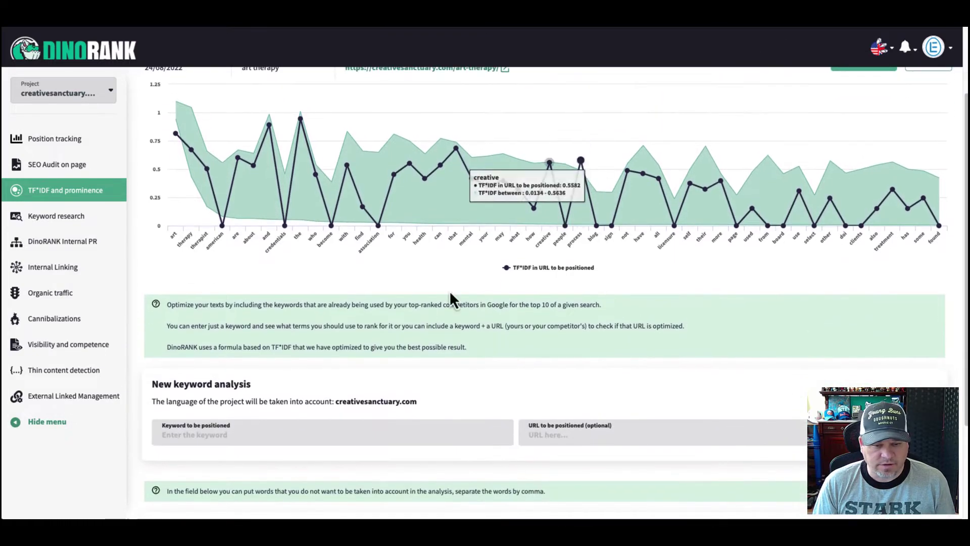
- Run a new TF*IDF analysis for the keyword 'creative therapy'
click(193, 434)
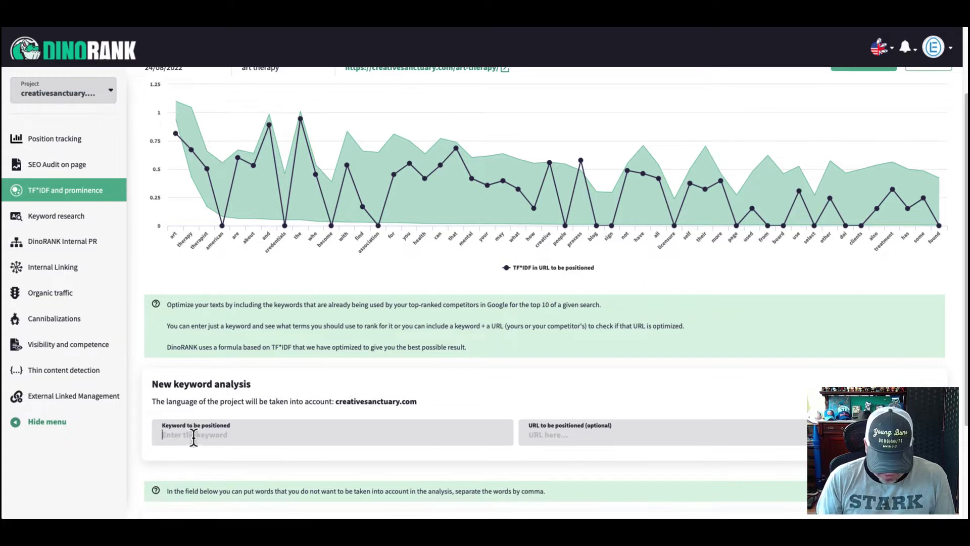
text(creative therapy)
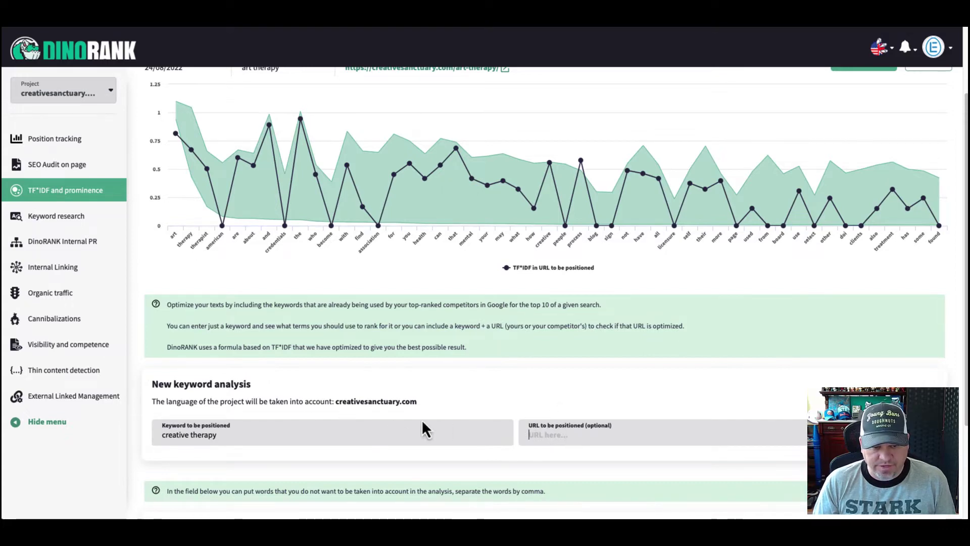
key(Return)
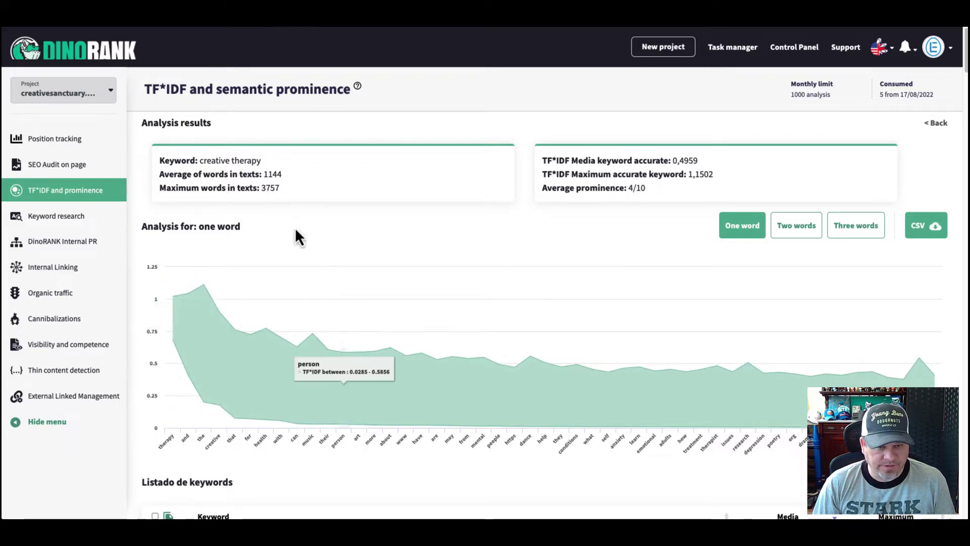
- Compare two- and three-word phrases, settle on two words, and scroll the keyword list
click(811, 231)
click(839, 226)
click(800, 230)
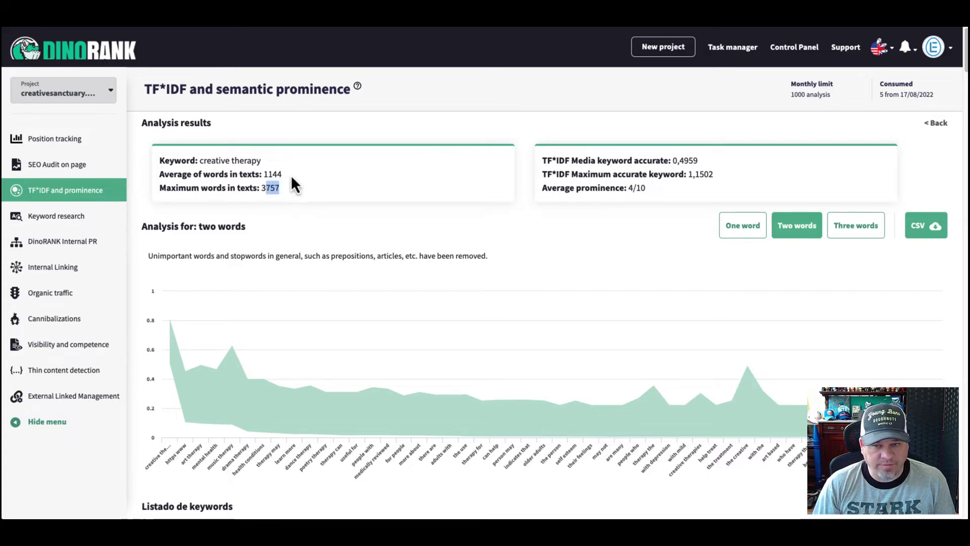
click(435, 232)
scroll(631, 334, down, 7)
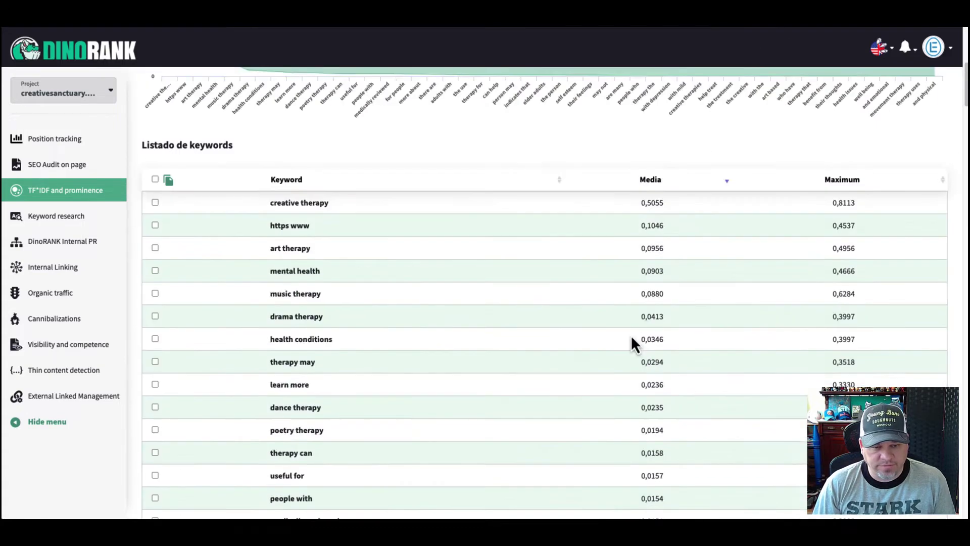
scroll(631, 335, up, 1)
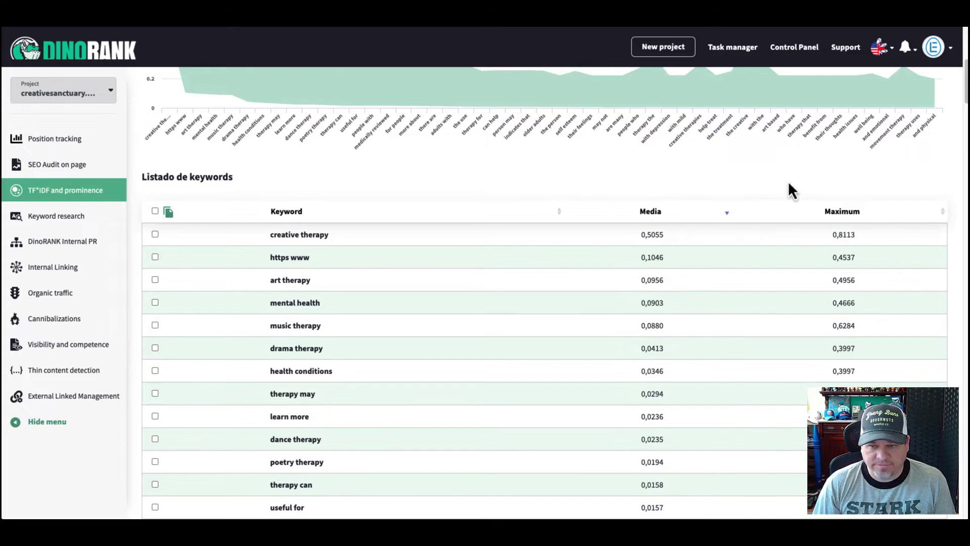
scroll(431, 399, down, 2)
scroll(429, 392, down, 8)
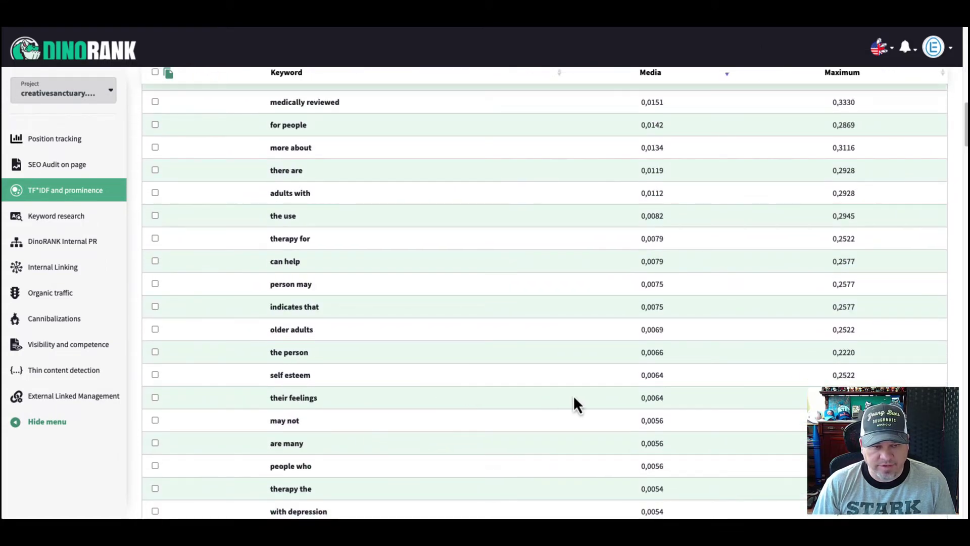
scroll(571, 400, down, 8)
scroll(567, 402, up, 20)
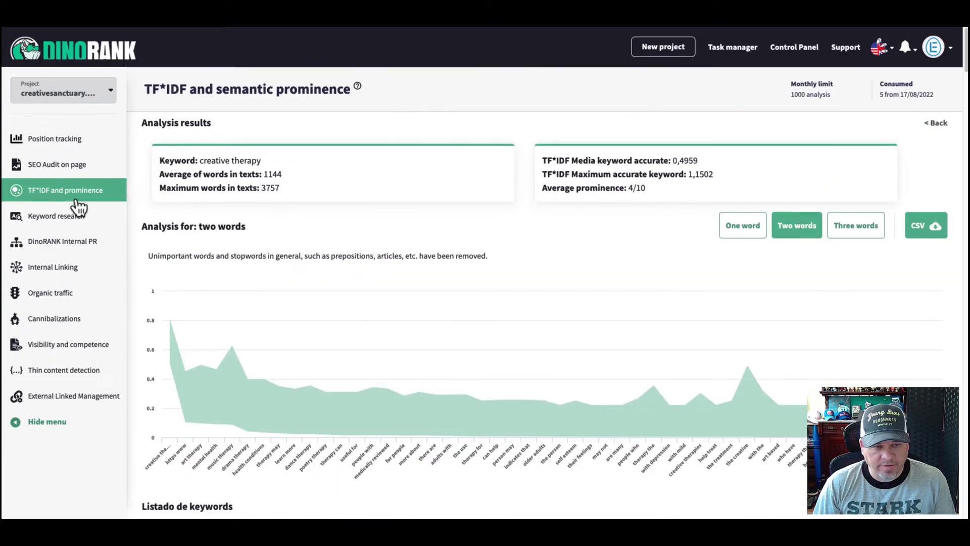
- Search keyword ideas and volumes for 'web designer' (United States, English)
click(60, 216)
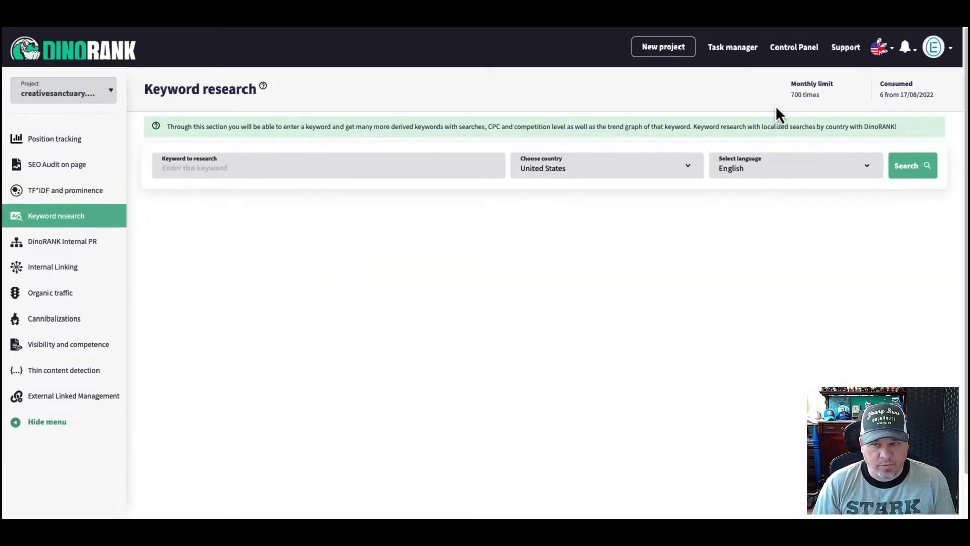
click(180, 172)
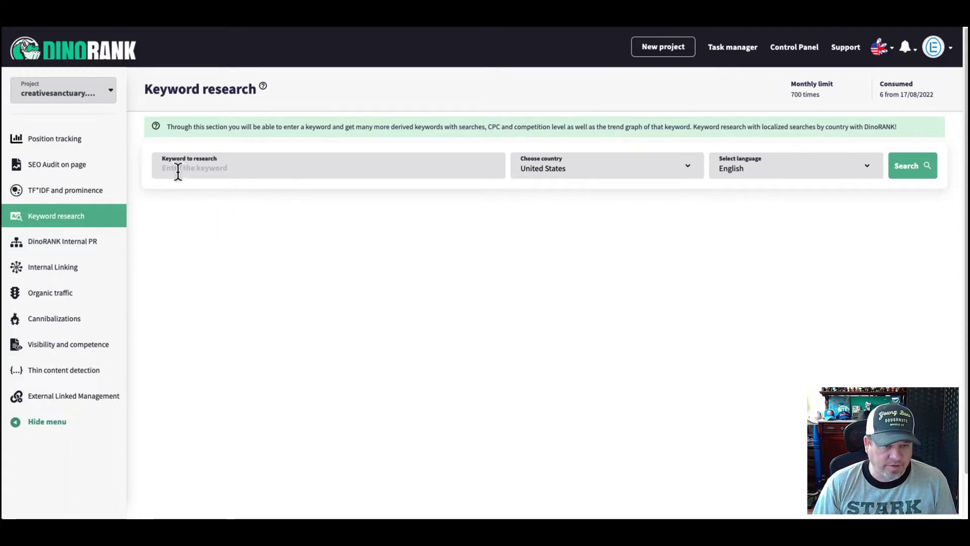
click(177, 172)
text(web designer)
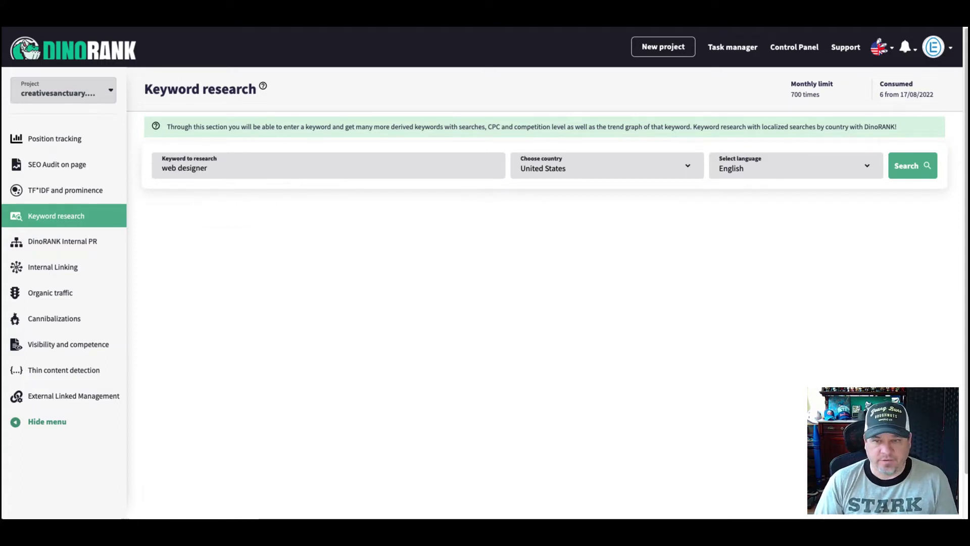
click(909, 171)
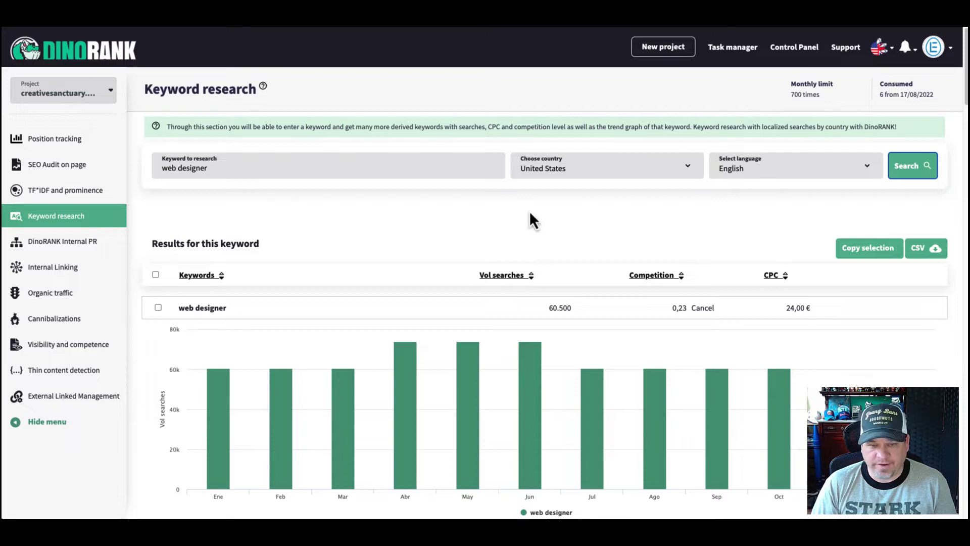
- Scroll to the 'jobs web designer' idea and display its monthly search trend
scroll(495, 237, down, 2)
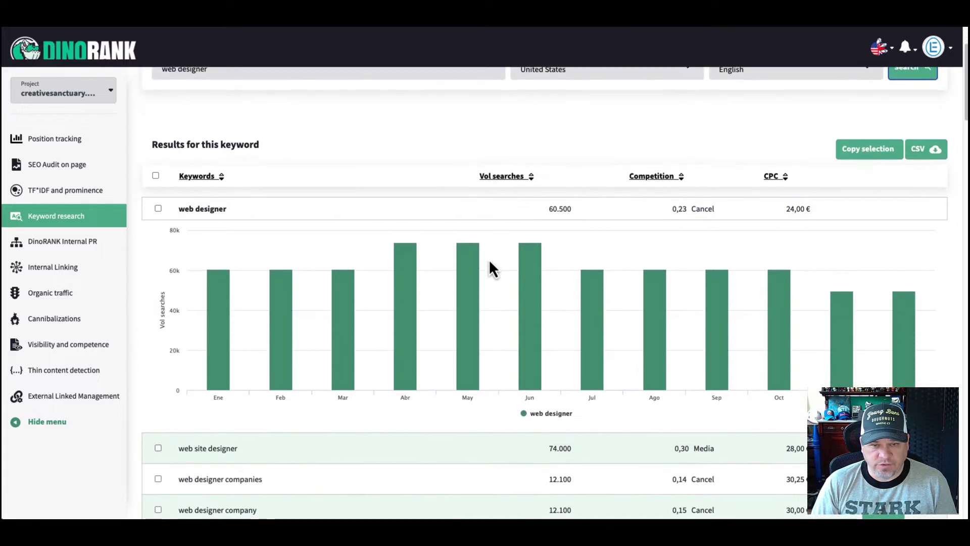
scroll(490, 265, down, 4)
scroll(565, 313, down, 1)
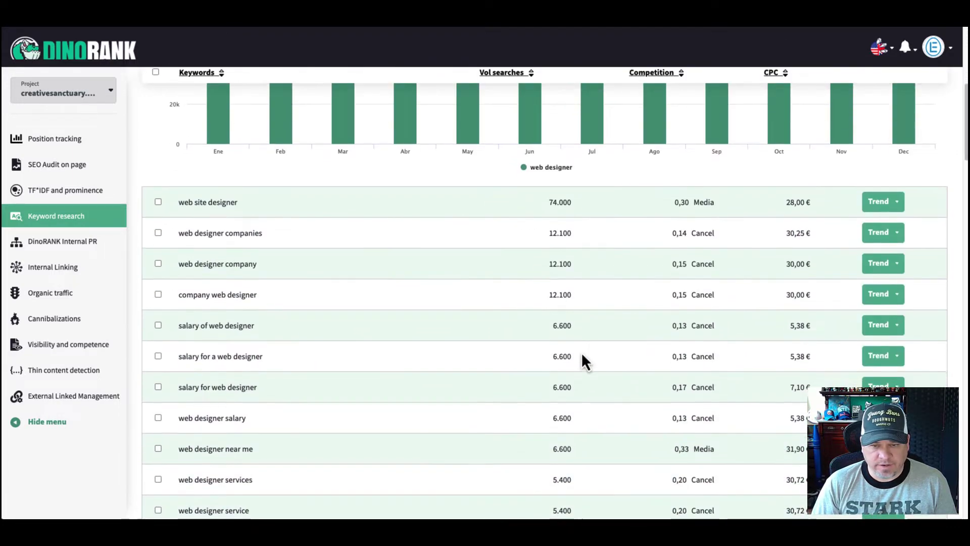
scroll(581, 353, down, 1)
scroll(384, 364, down, 2)
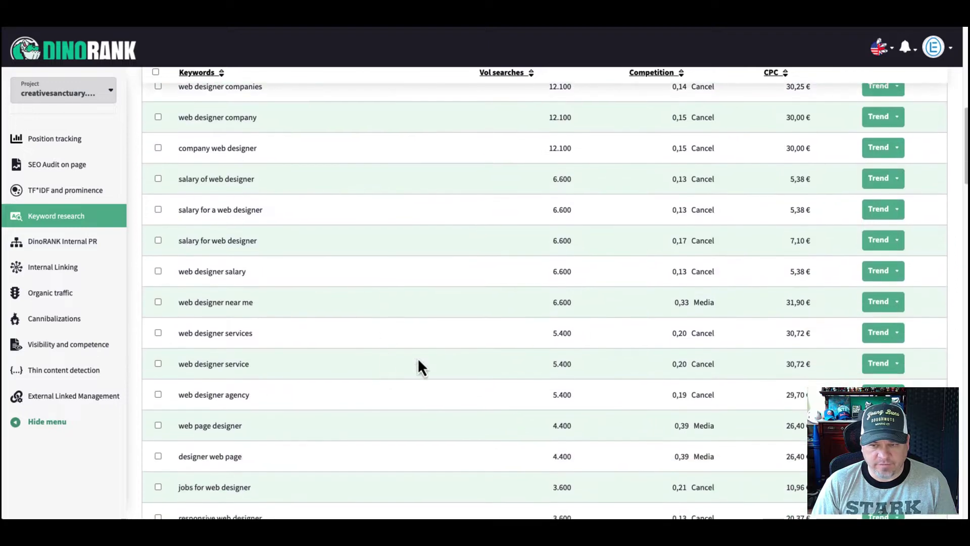
scroll(353, 381, down, 3)
scroll(352, 381, up, 10)
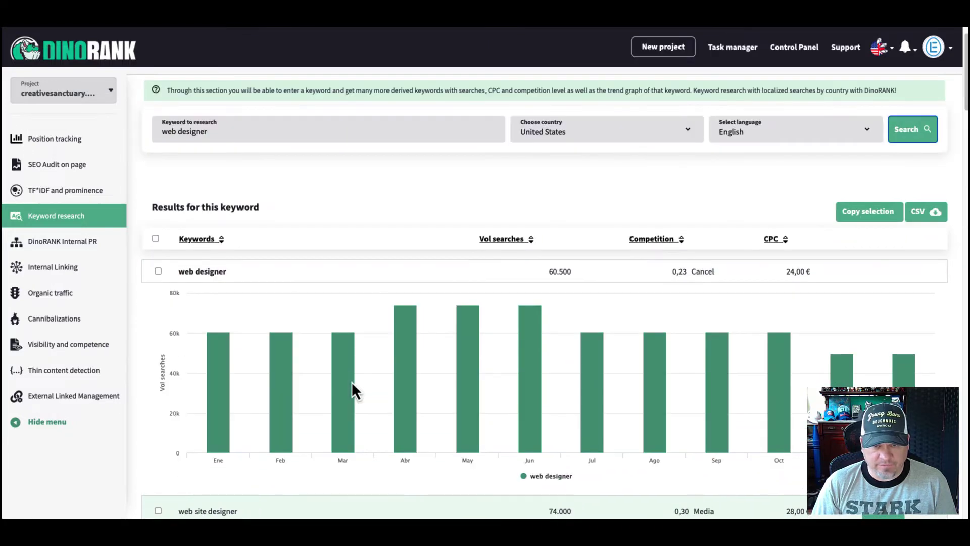
scroll(351, 381, down, 1)
scroll(351, 381, down, 5)
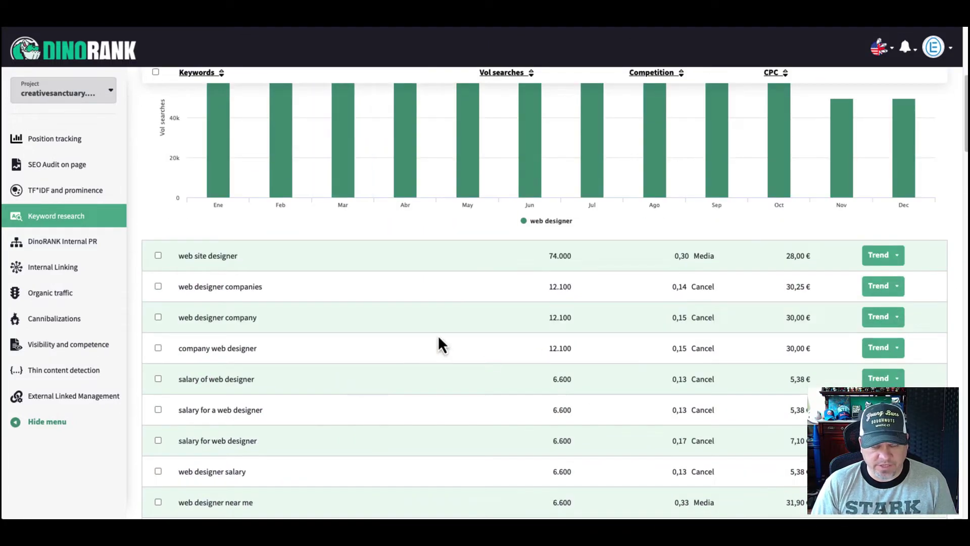
scroll(437, 340, up, 6)
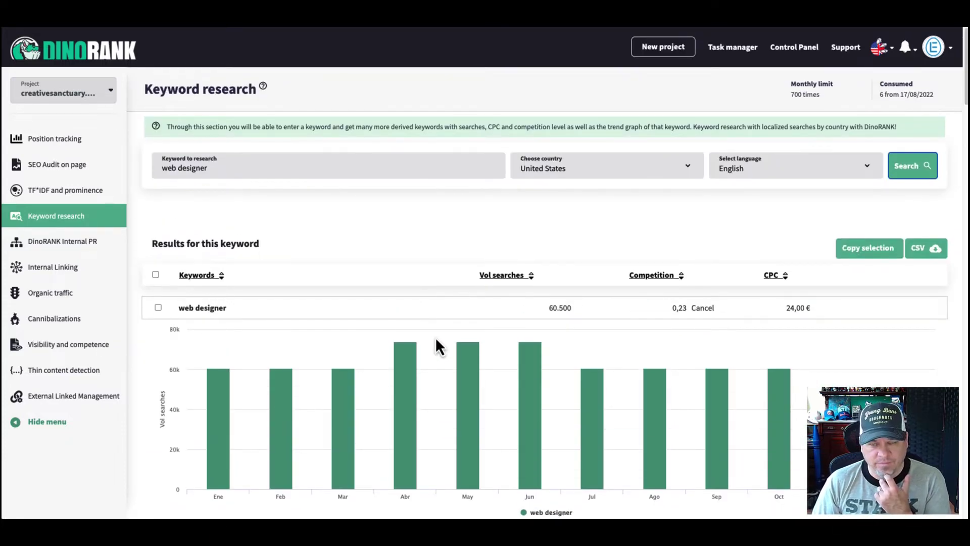
scroll(514, 350, down, 6)
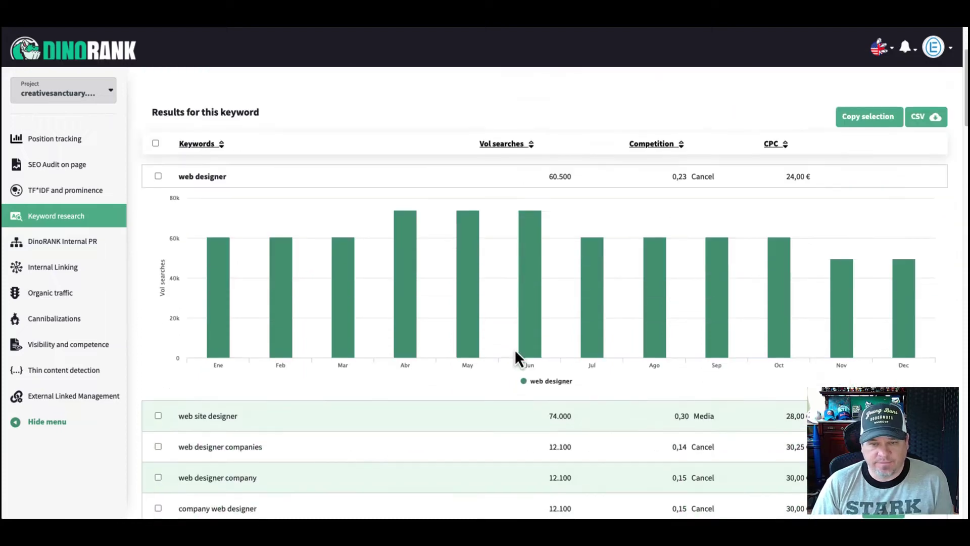
scroll(515, 350, down, 20)
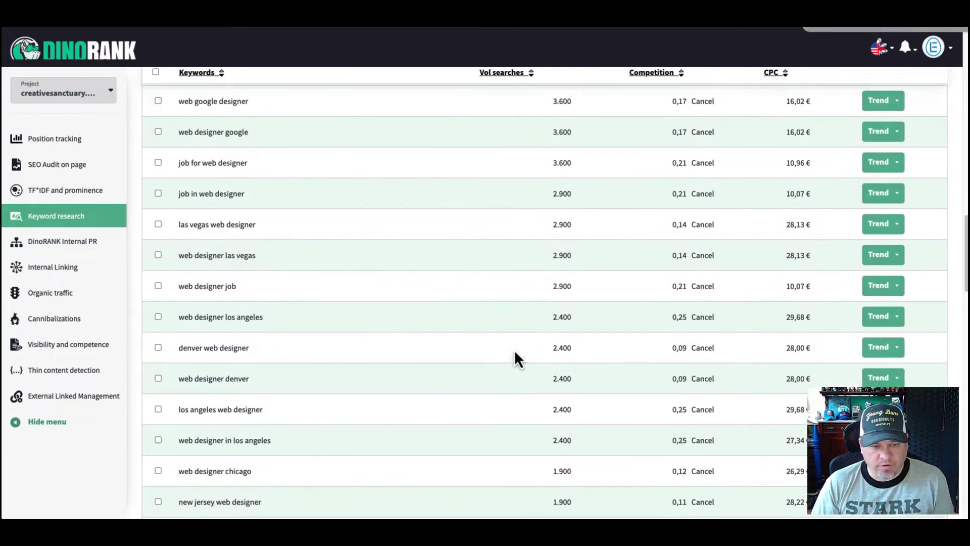
scroll(521, 344, up, 20)
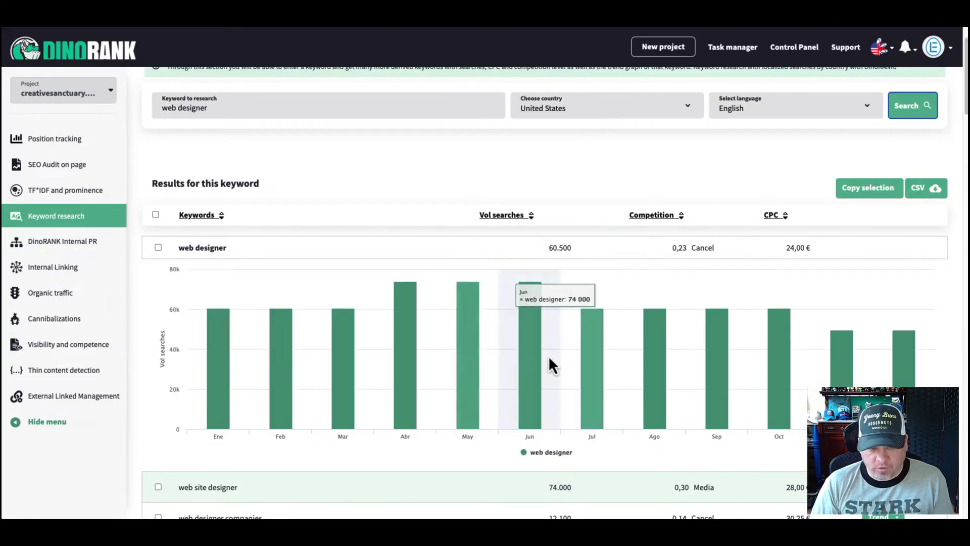
scroll(480, 387, down, 3)
scroll(441, 402, down, 3)
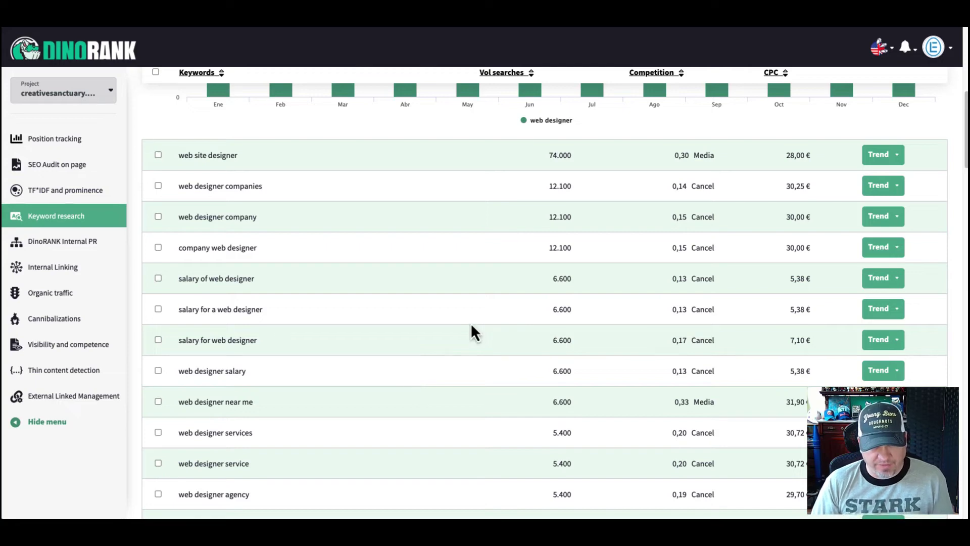
scroll(417, 264, down, 2)
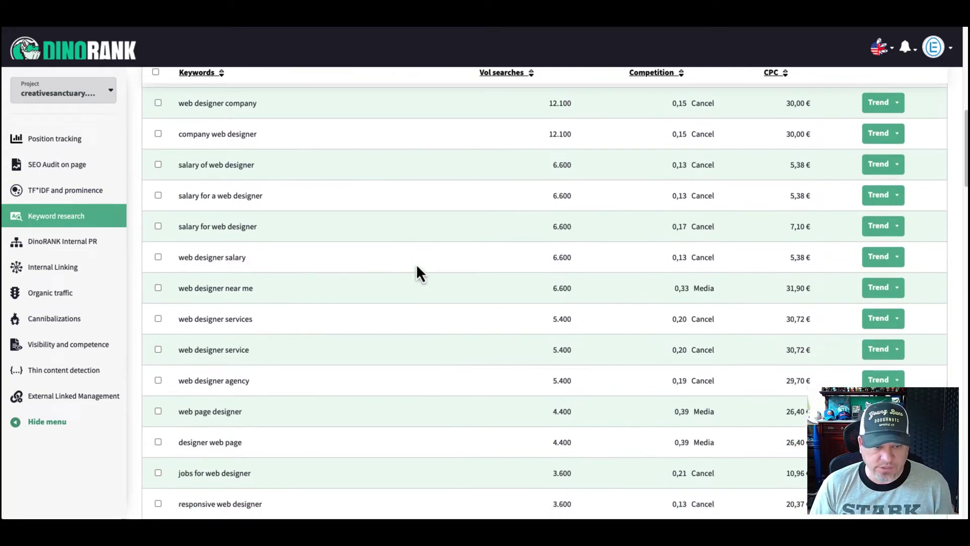
scroll(416, 263, down, 1)
scroll(415, 268, down, 3)
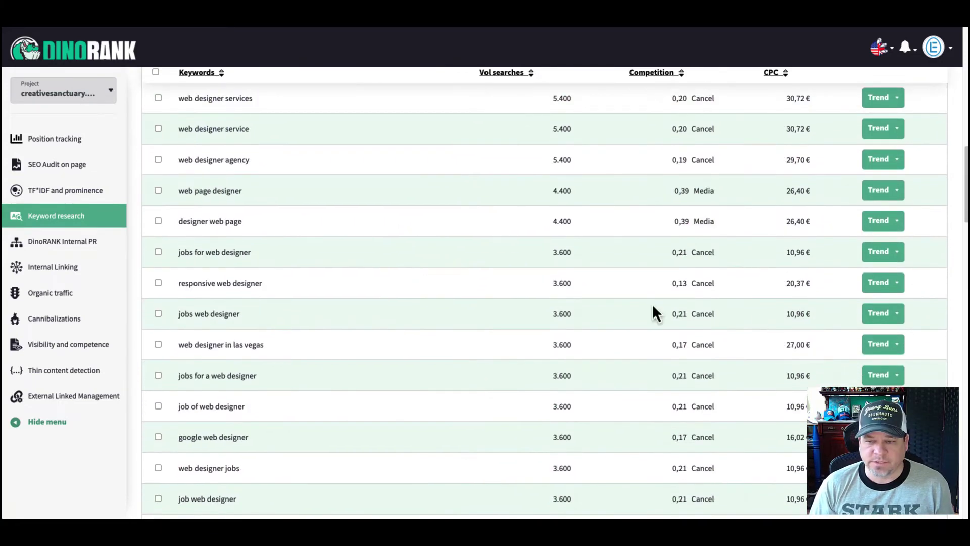
click(885, 314)
mouse_move(555, 317)
scroll(558, 293, up, 5)
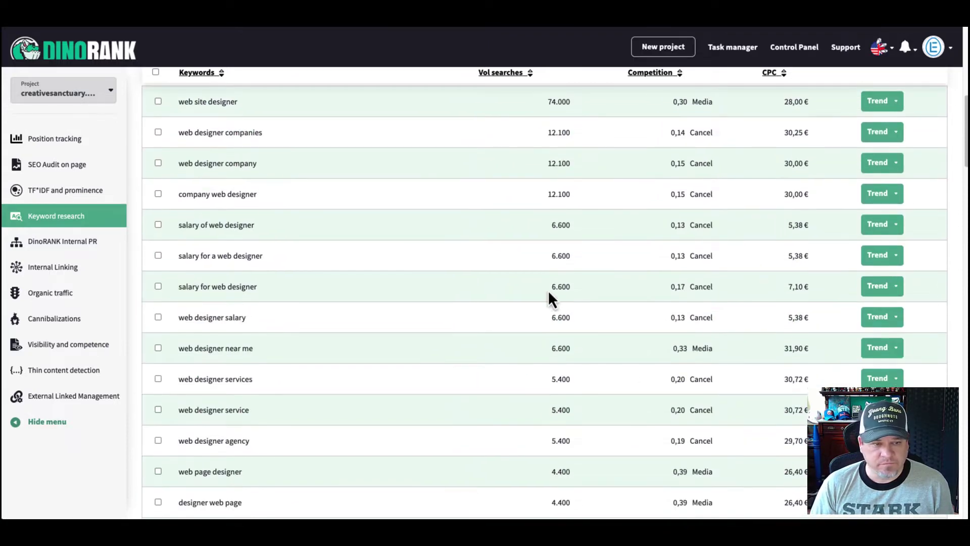
- Show the Internal PR chart and read bubble page titles and pagerank values, e.g. art-therapy at 1.23
click(78, 247)
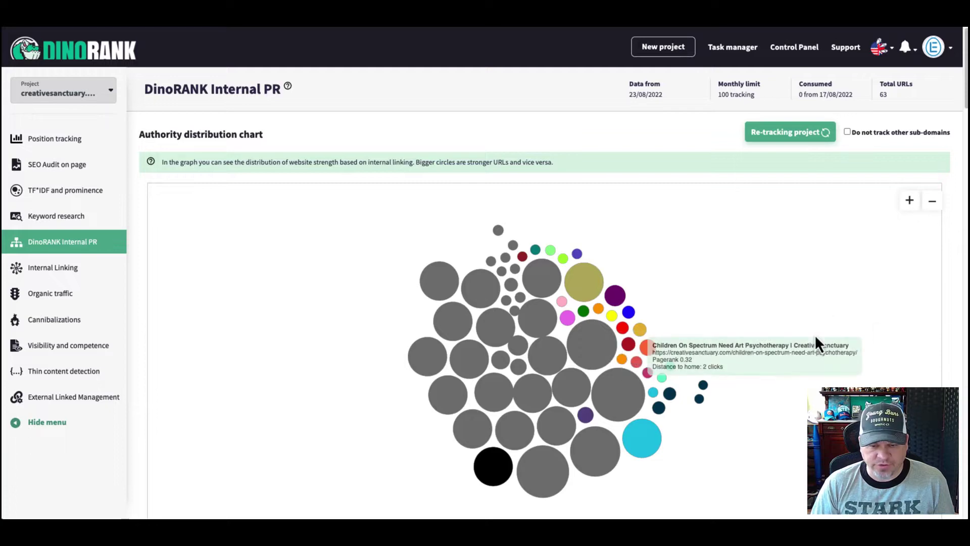
mouse_move(596, 349)
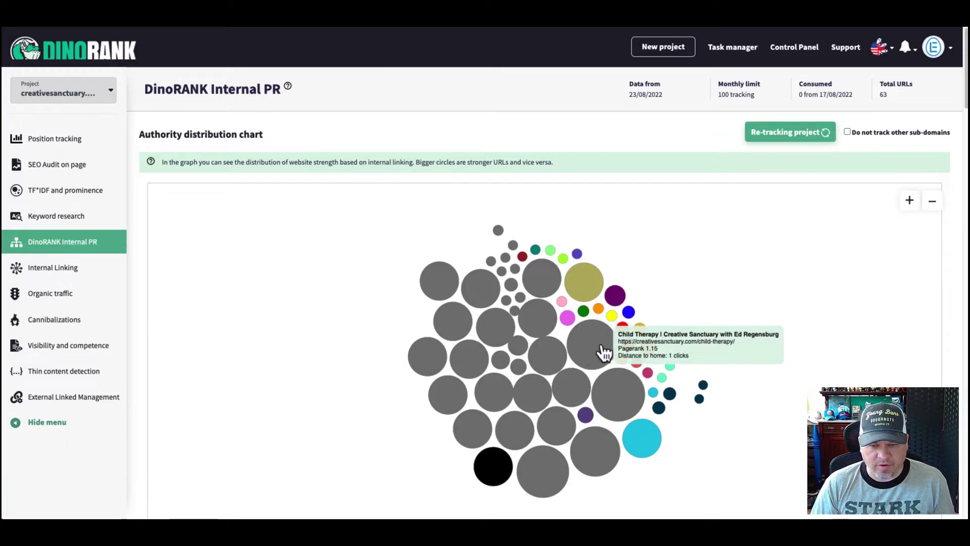
mouse_move(615, 396)
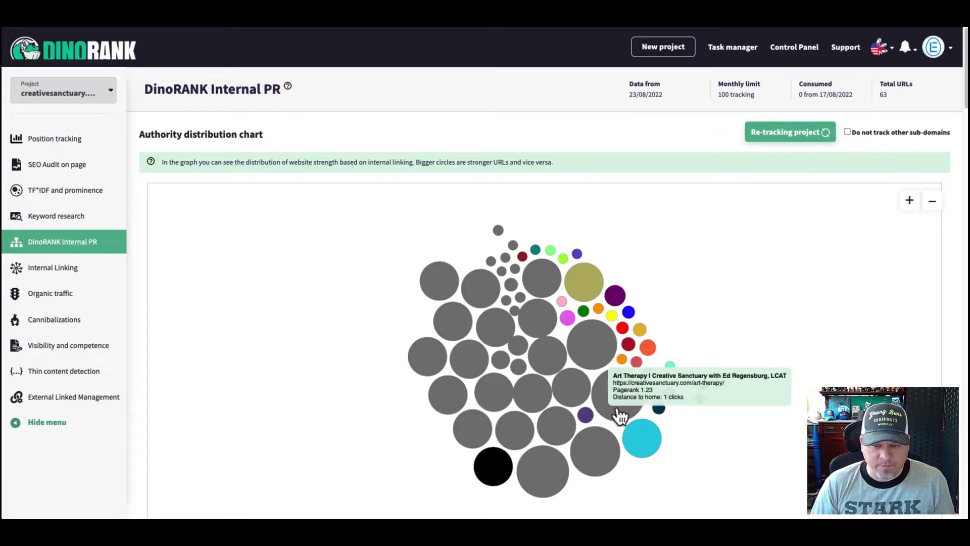
mouse_move(592, 447)
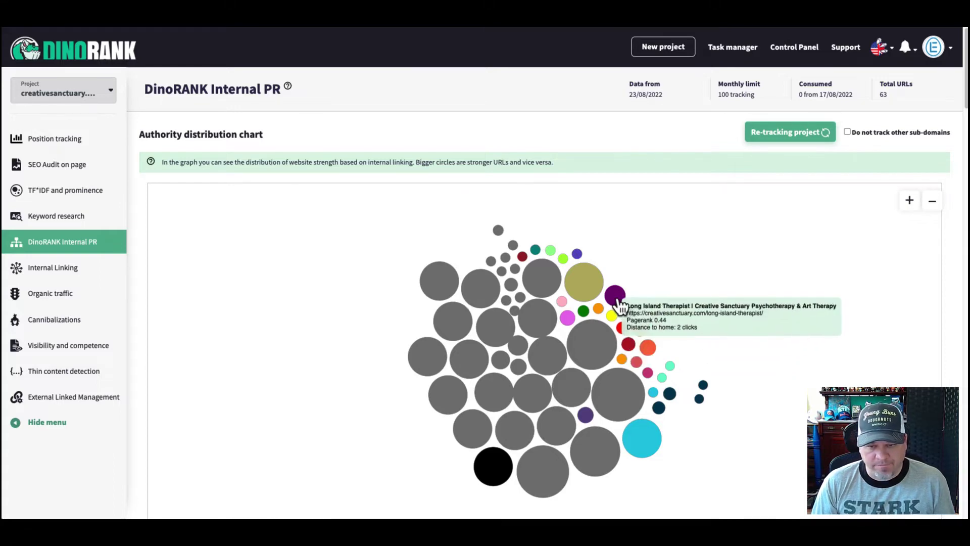
- Open Child Therapy's internal link graph, pull out the Psychotherapist Blog node, then go to Internal Linking
click(597, 350)
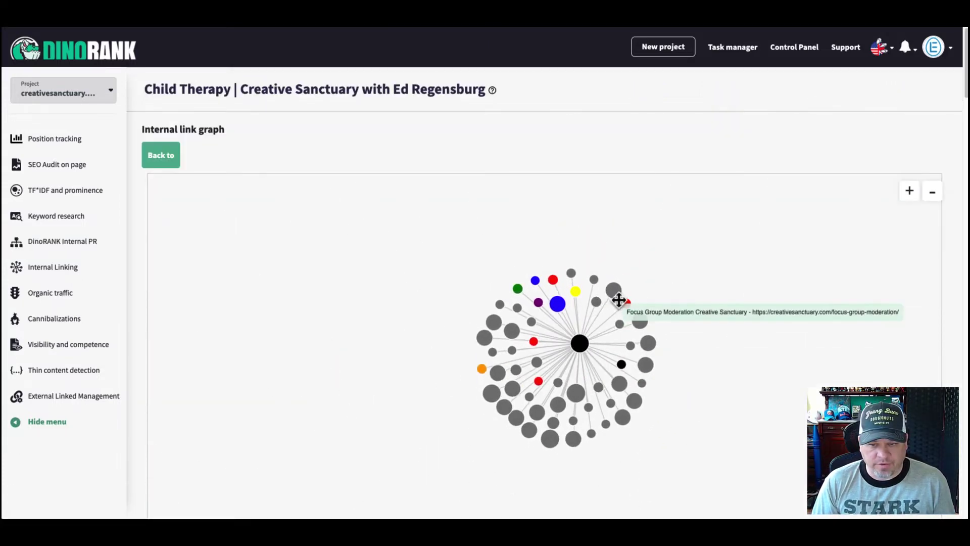
mouse_move(557, 305)
mouse_down()
mouse_move(513, 232)
mouse_move(540, 304)
mouse_up()
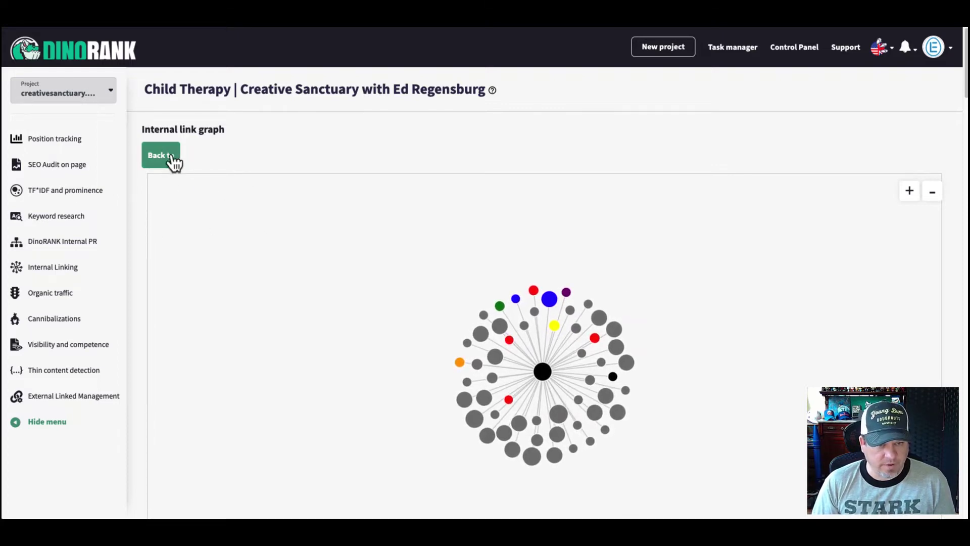
click(51, 272)
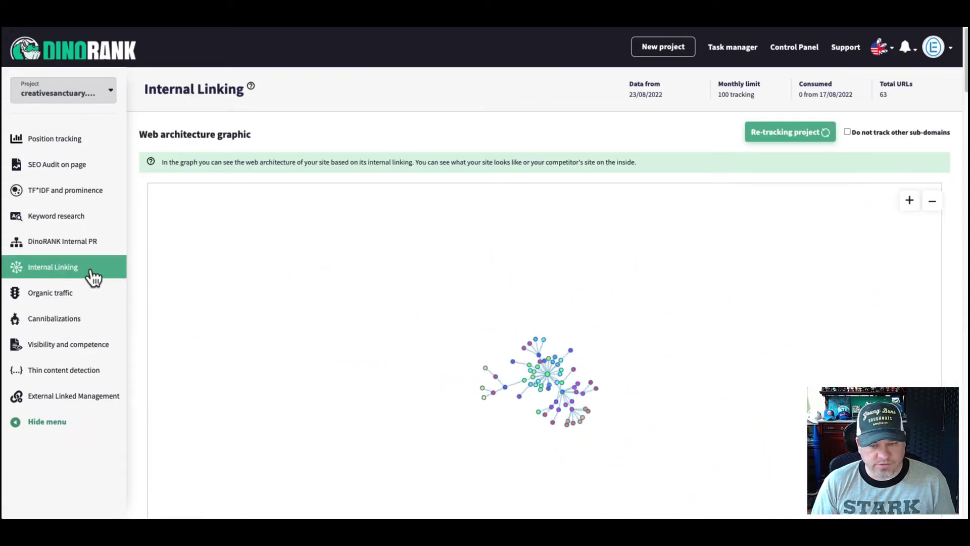
- Zoom into the 63-URL architecture graph and rearrange it around the Psychological Consultation node
scroll(610, 387, up, 5)
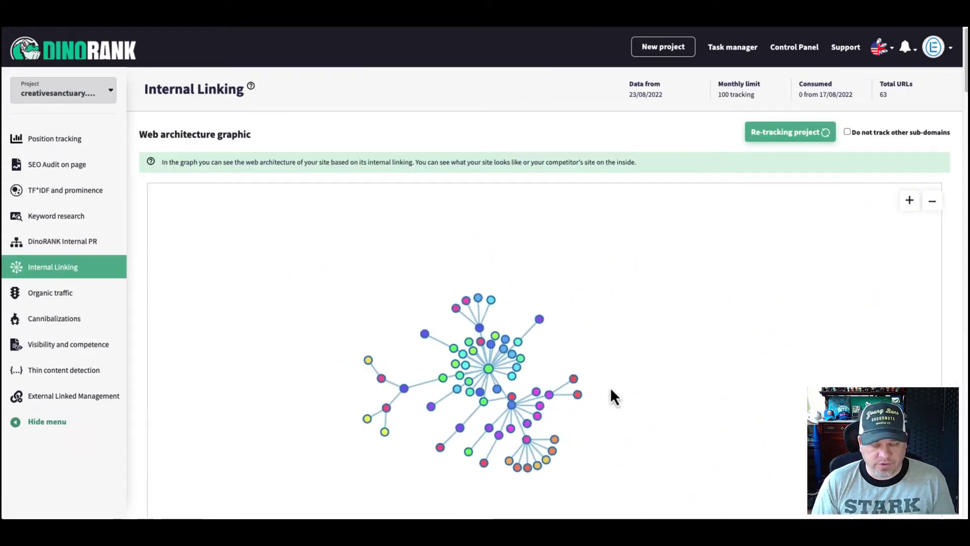
drag(535, 330, 628, 273)
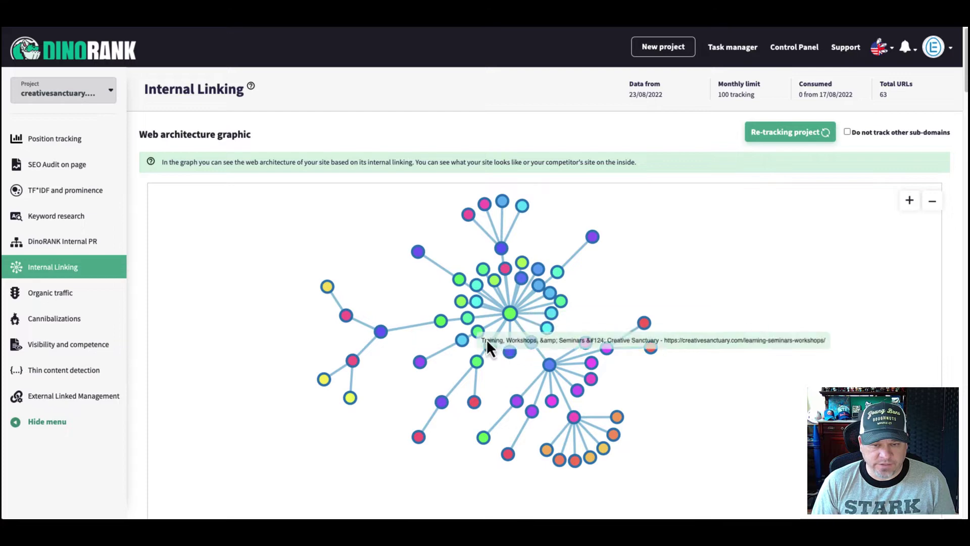
drag(486, 338, 520, 298)
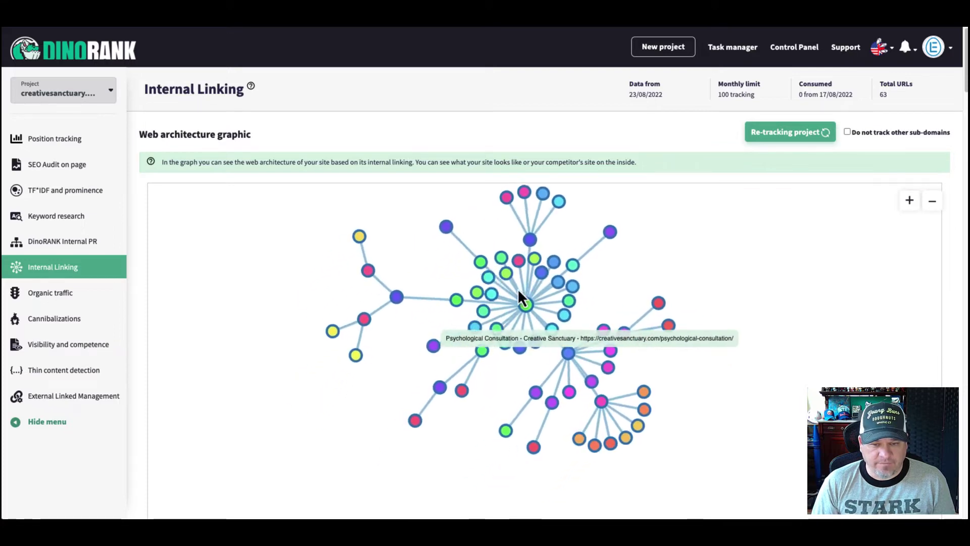
- Open the Psychological Consultation link graph and switch the interface language to English
click(490, 298)
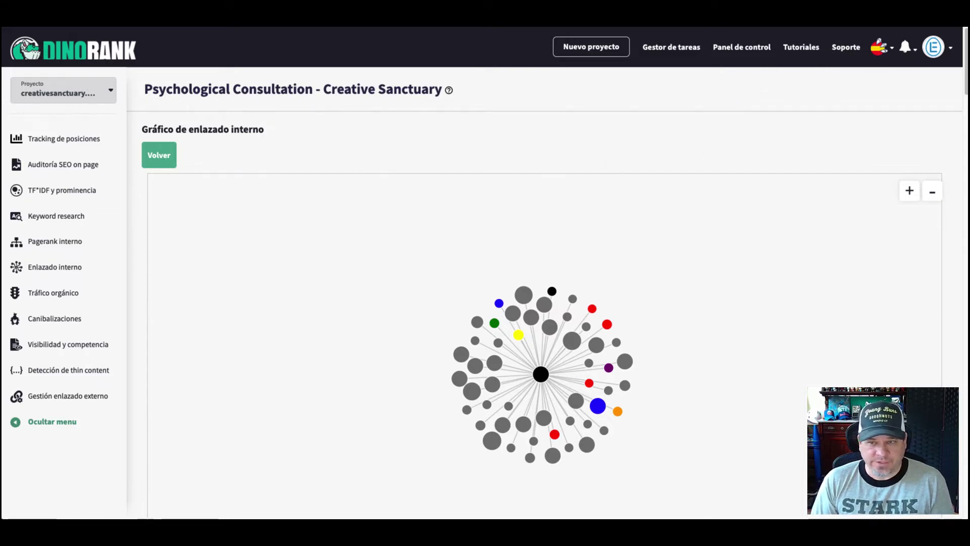
mouse_move(892, 62)
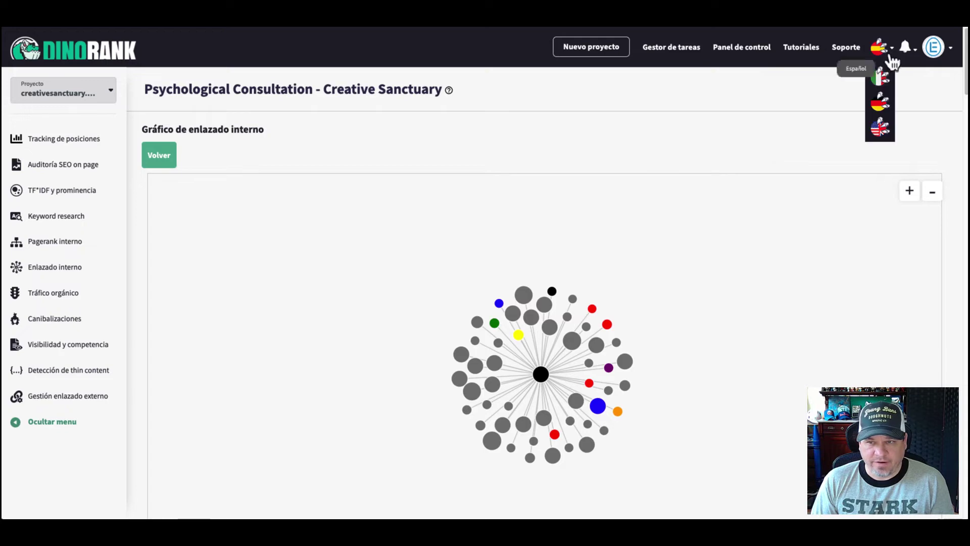
click(882, 133)
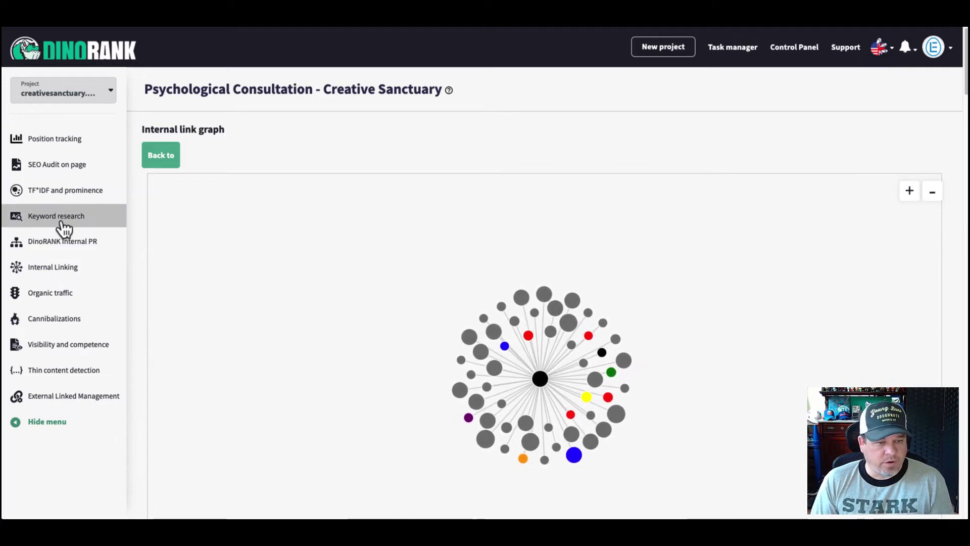
- Move through Internal Linking and Internal PR, ending on the saved creative therapy TF*IDF analysis
click(54, 271)
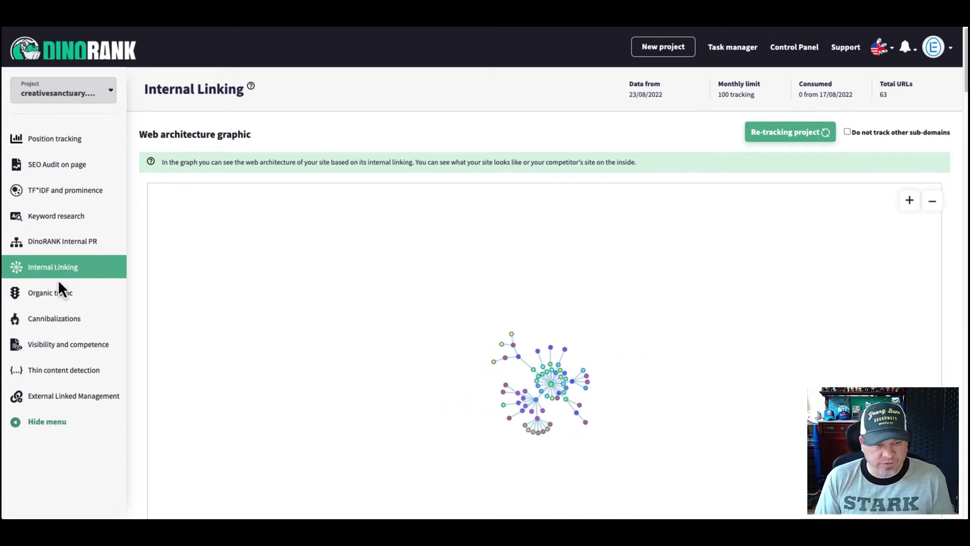
click(82, 248)
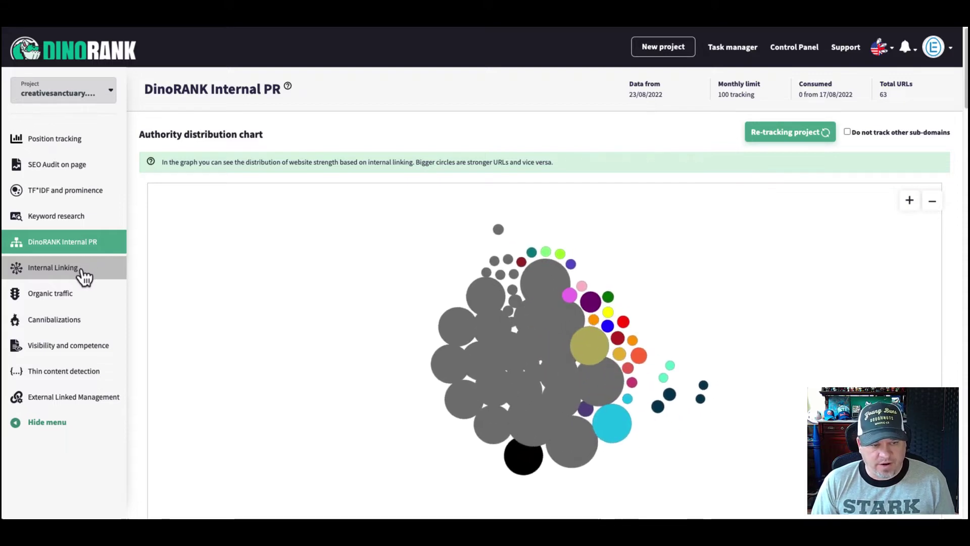
click(81, 271)
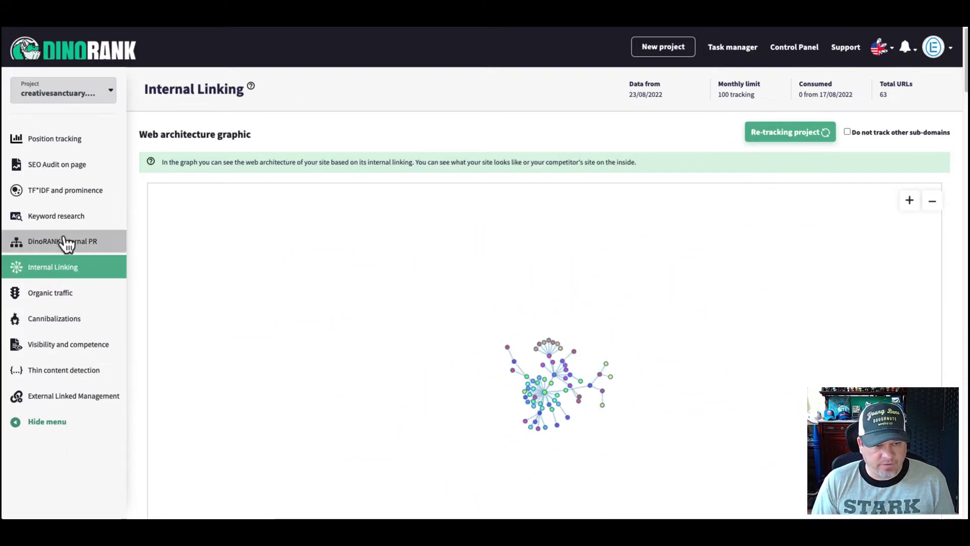
click(75, 202)
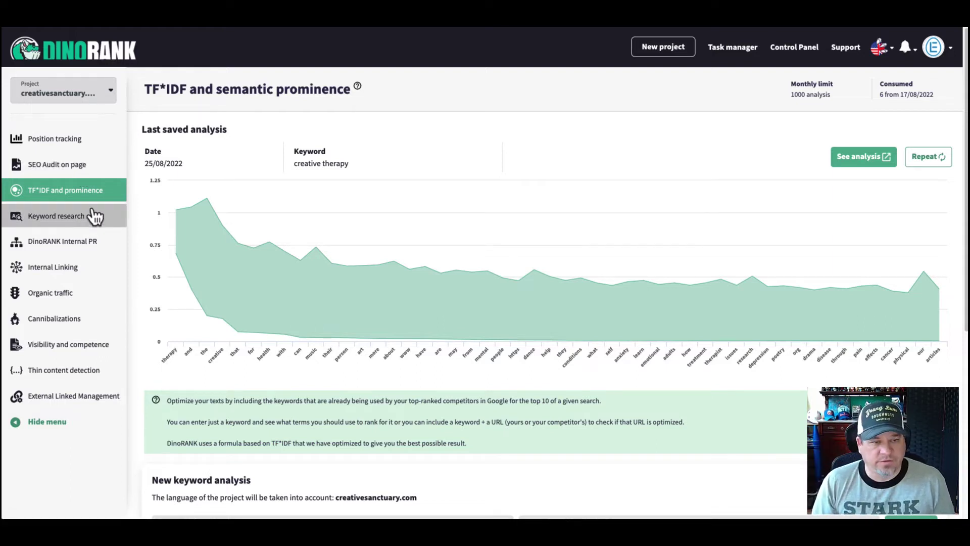
- Open Organic traffic and resynchronise its Google Analytics and Search Console data
click(67, 301)
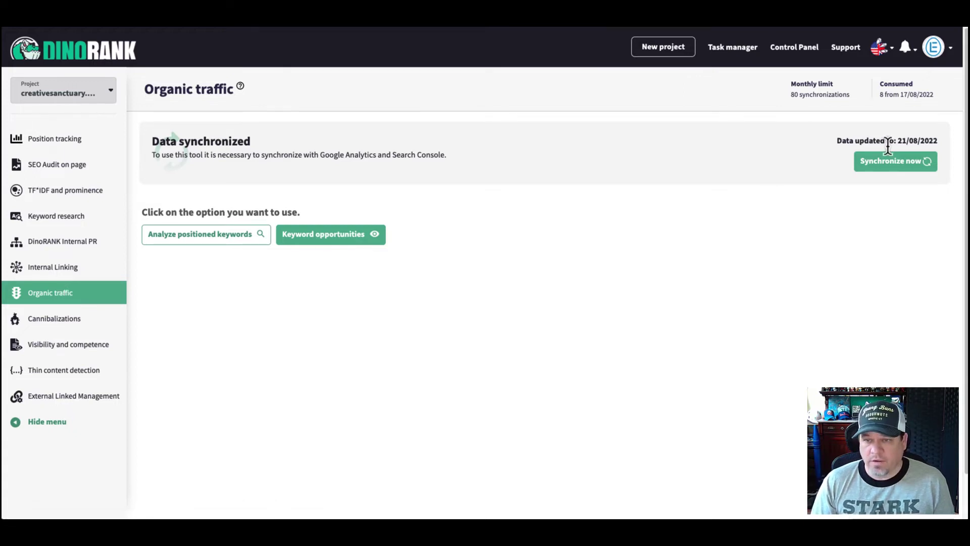
click(861, 166)
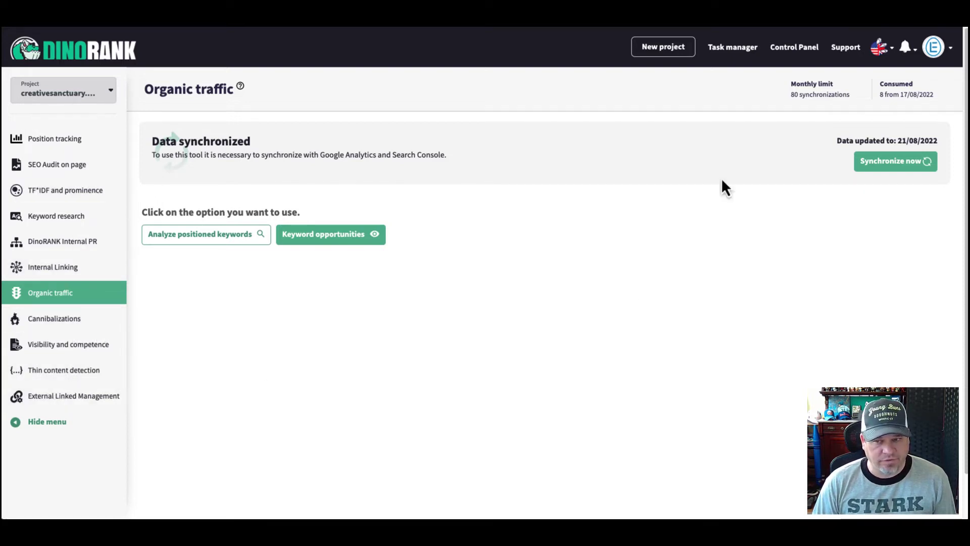
- Analyse the site's positioned keywords and review the art-therapy page results
click(236, 242)
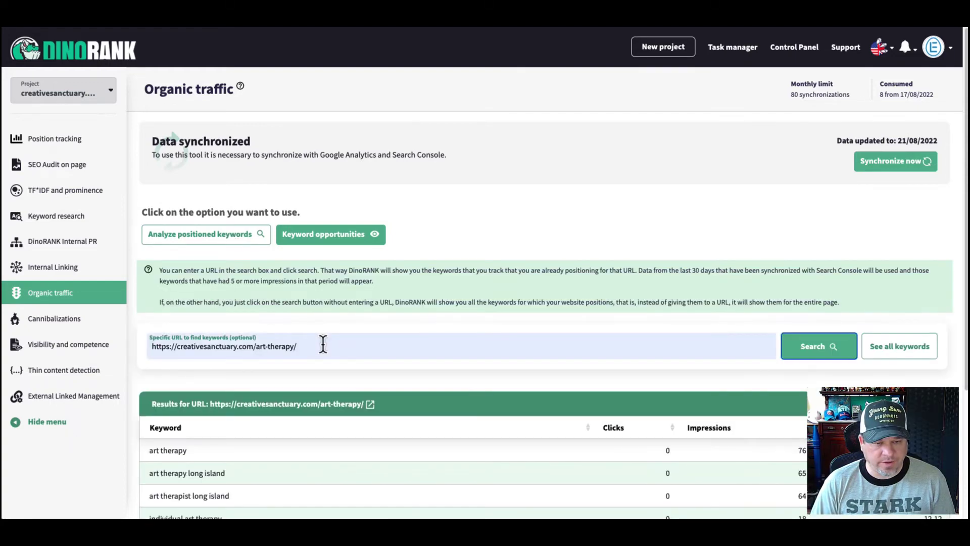
scroll(602, 379, down, 3)
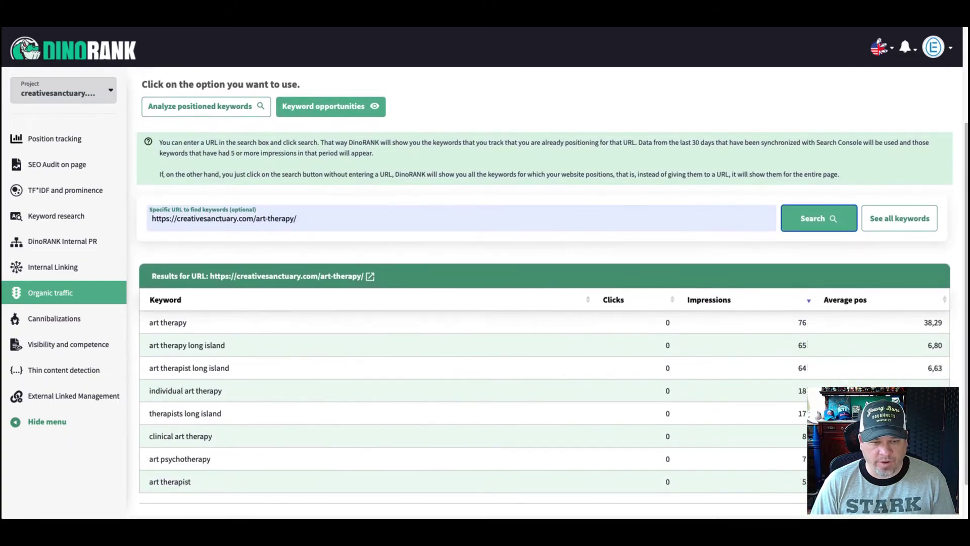
scroll(442, 393, down, 1)
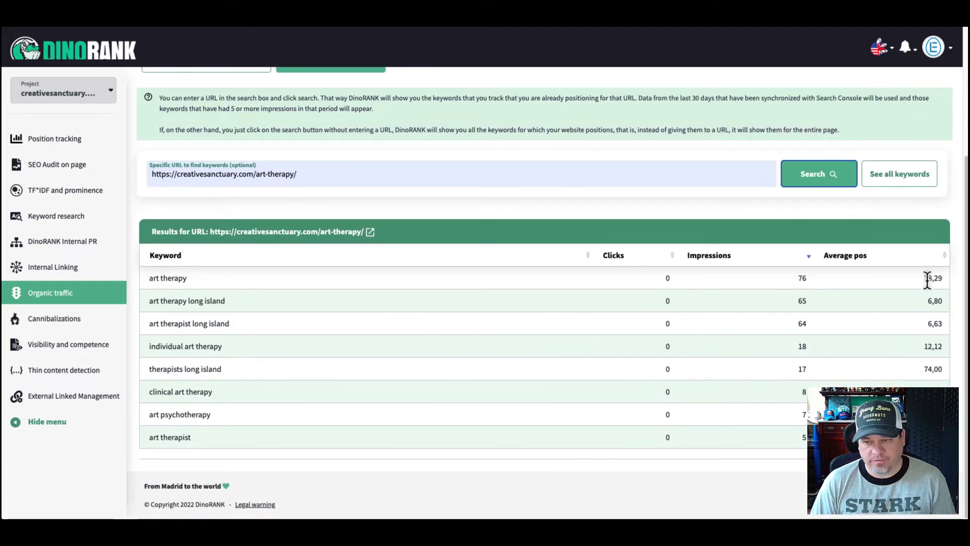
scroll(924, 364, up, 3)
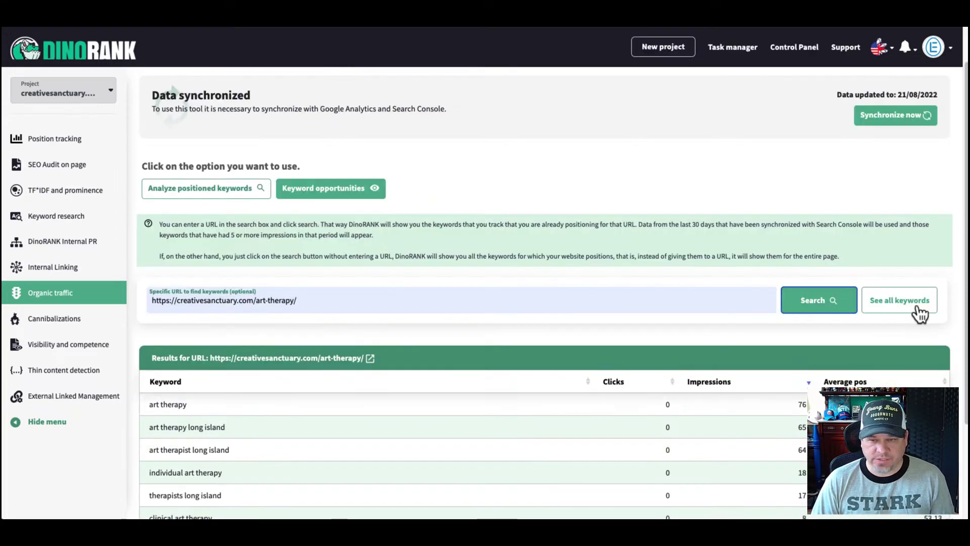
- Show positioned keywords for every URL, browse the per-page tables, and clear the URL search field
click(920, 312)
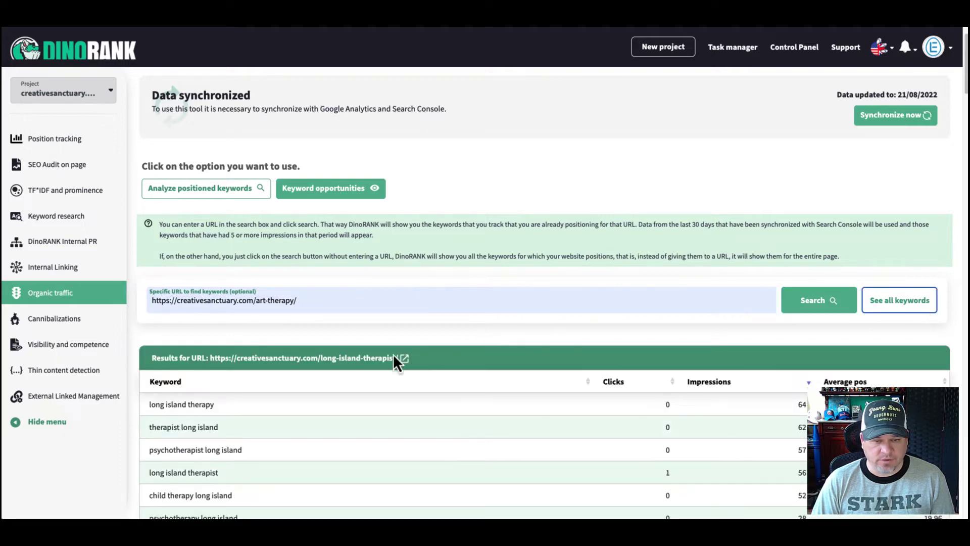
scroll(404, 372, down, 9)
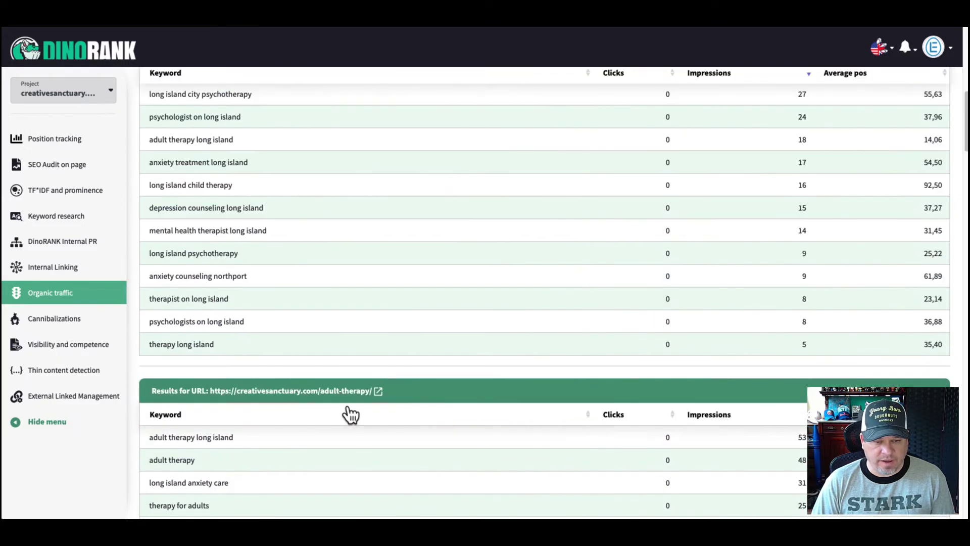
scroll(350, 414, down, 2)
scroll(348, 410, up, 12)
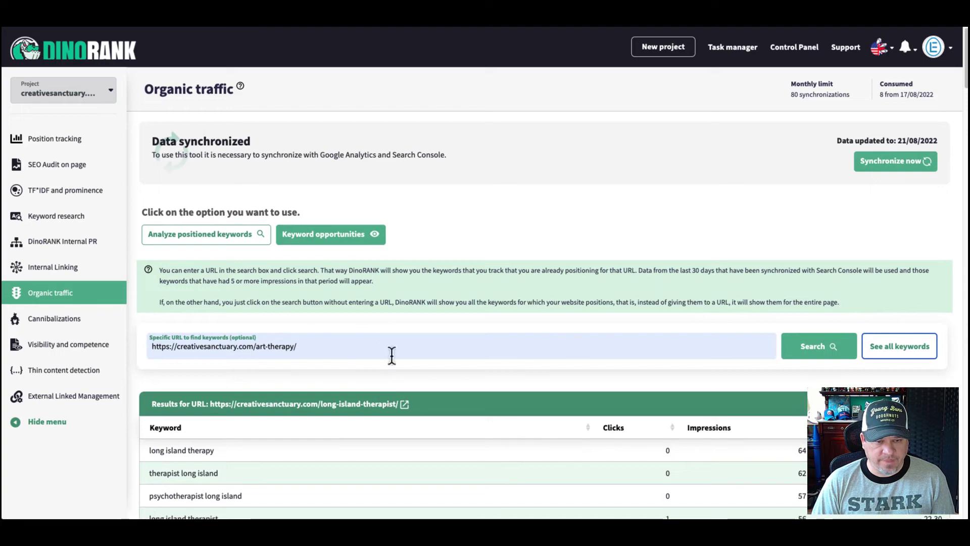
scroll(472, 376, down, 4)
scroll(470, 377, up, 4)
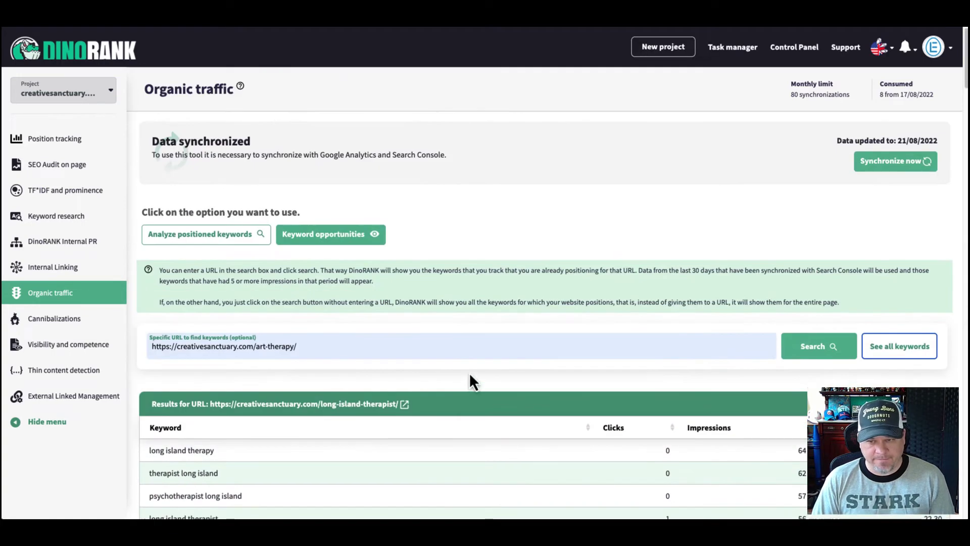
click(485, 343)
key(ctrl+a)
key(BackSpace)
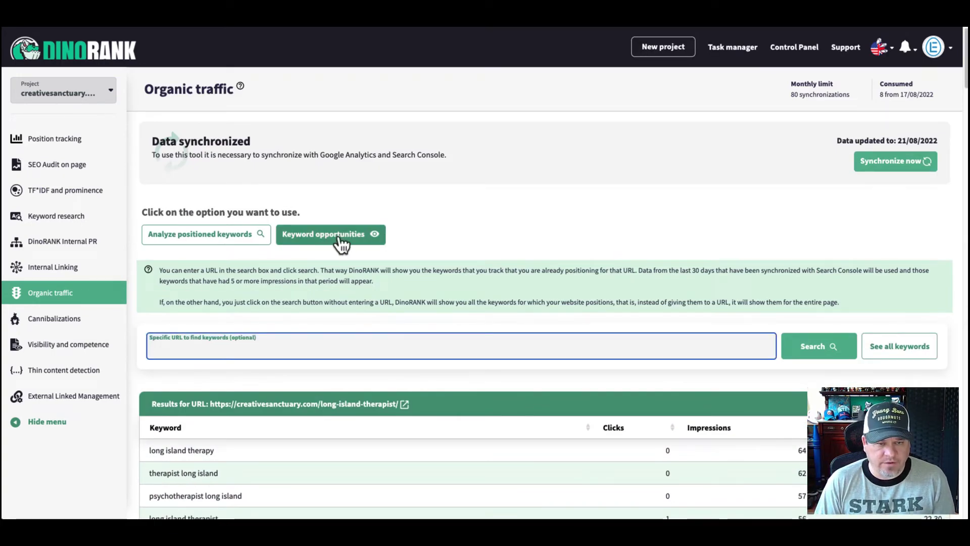
click(341, 243)
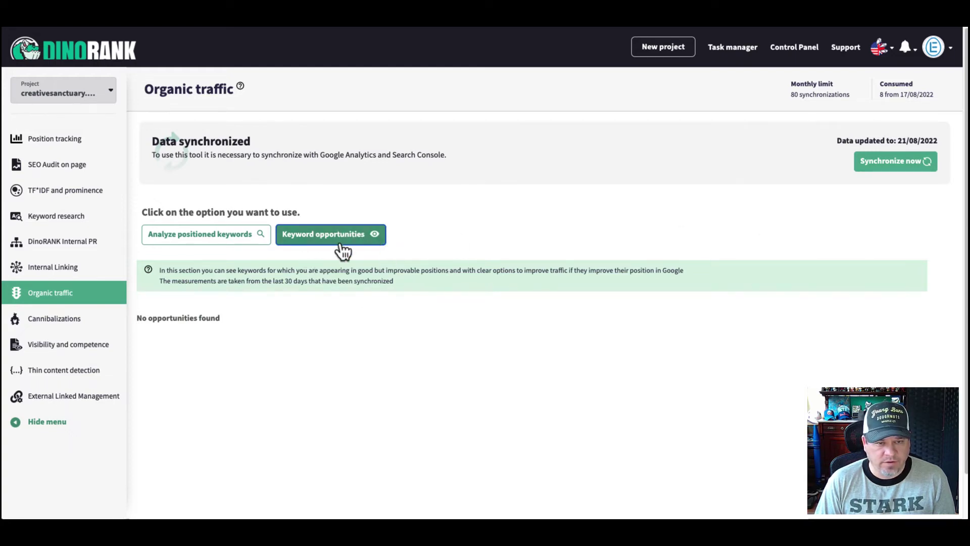
click(243, 235)
scroll(536, 394, down, 7)
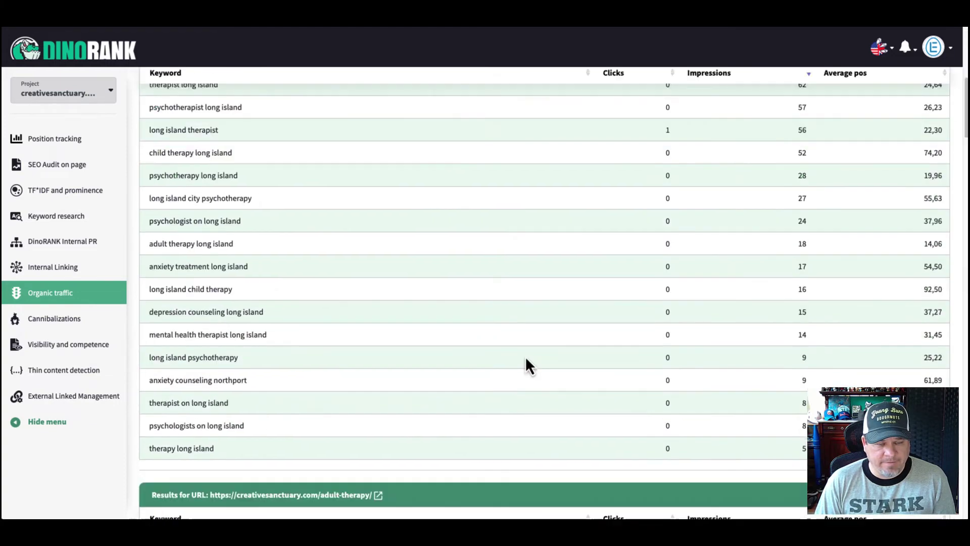
scroll(525, 356, up, 10)
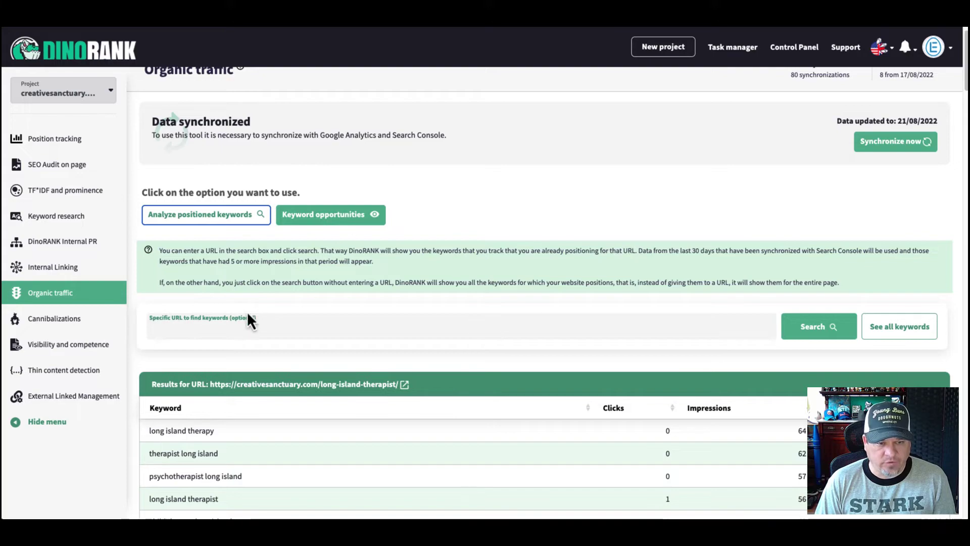
scroll(682, 373, down, 8)
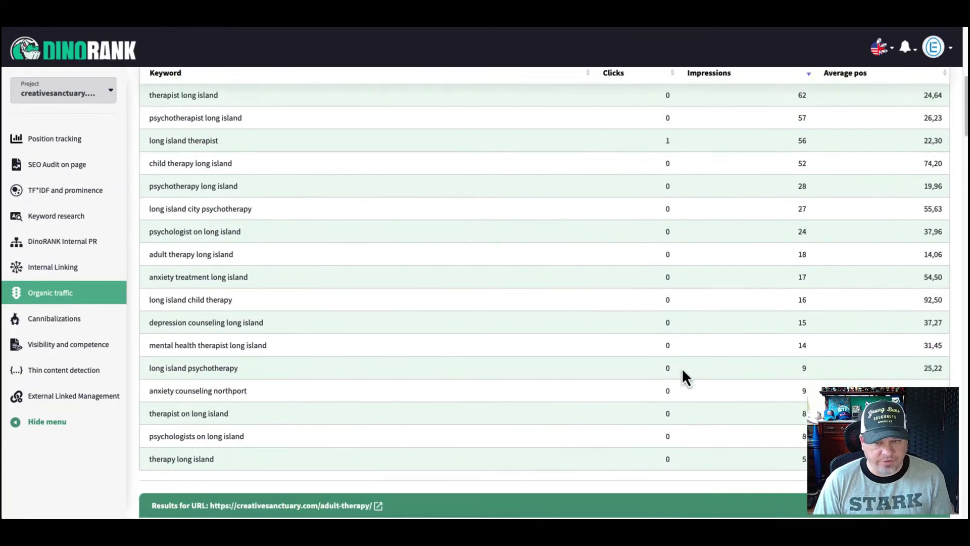
scroll(682, 369, down, 20)
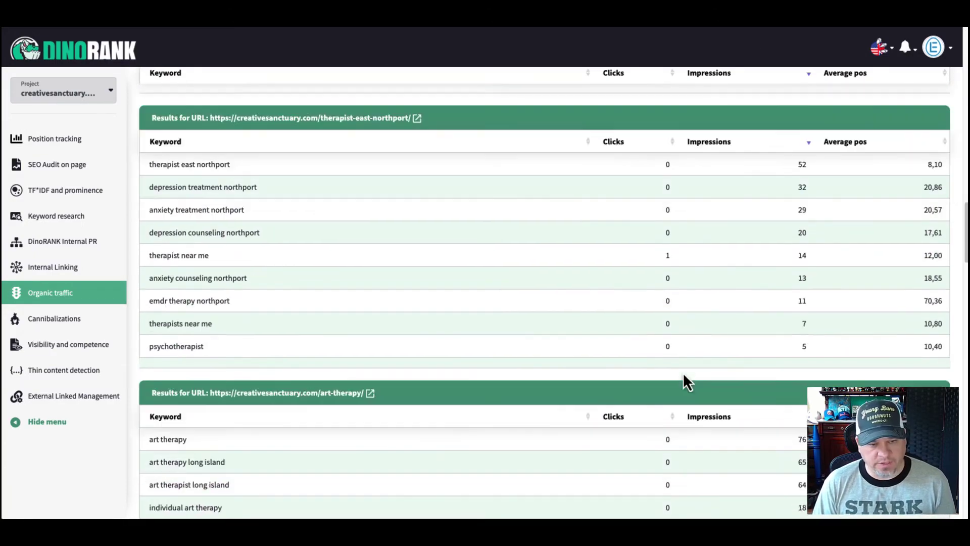
scroll(683, 371, down, 2)
scroll(680, 372, up, 20)
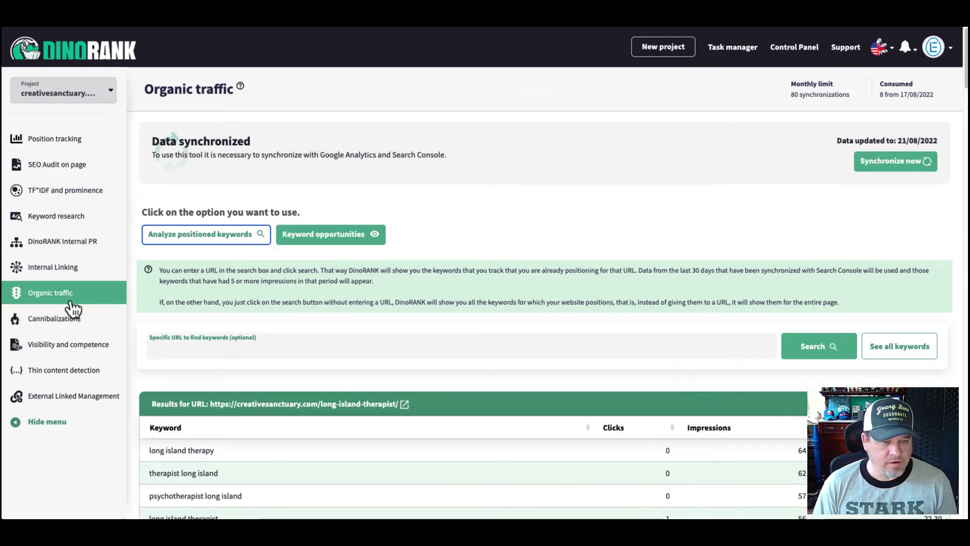
- Open Cannibalizations and highlight the first conflict, anxiety counseling northport
click(76, 317)
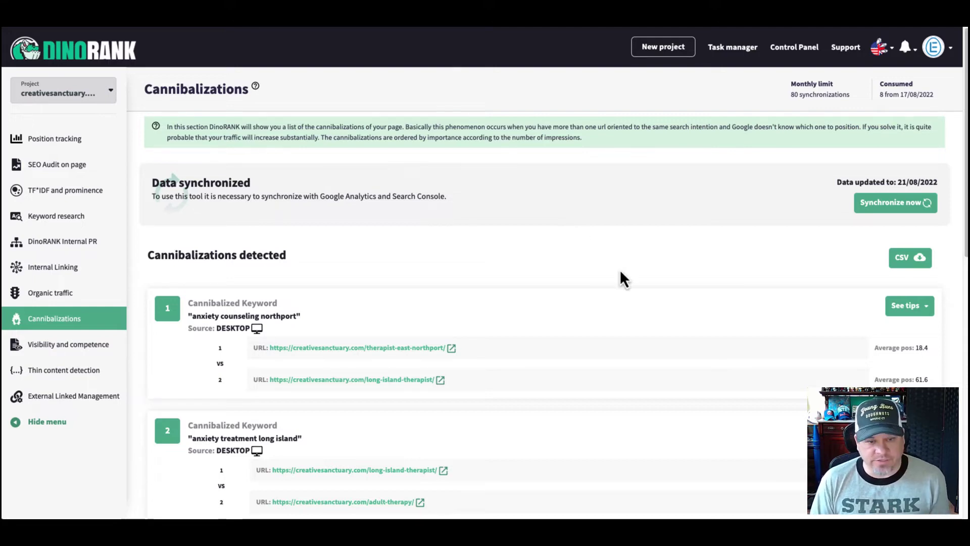
scroll(619, 275, down, 3)
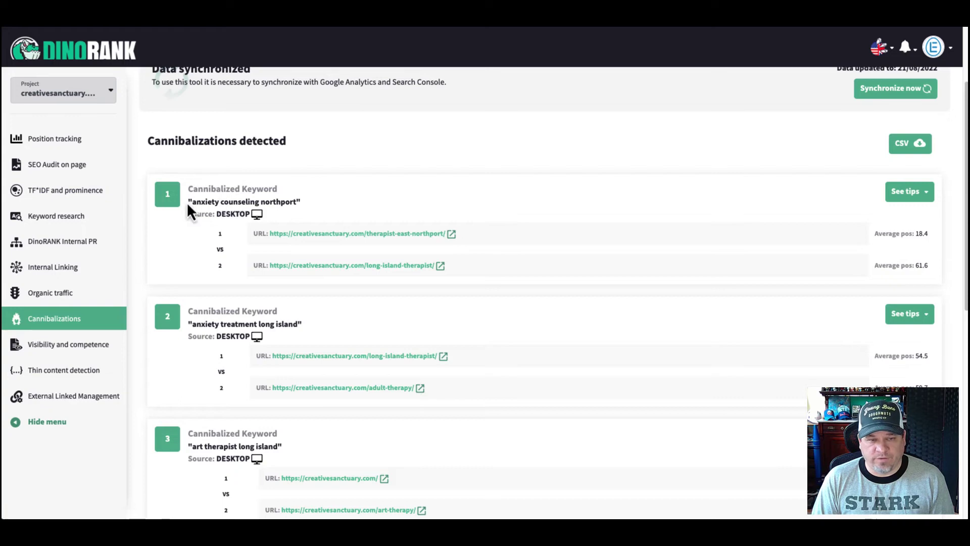
drag(191, 202, 300, 198)
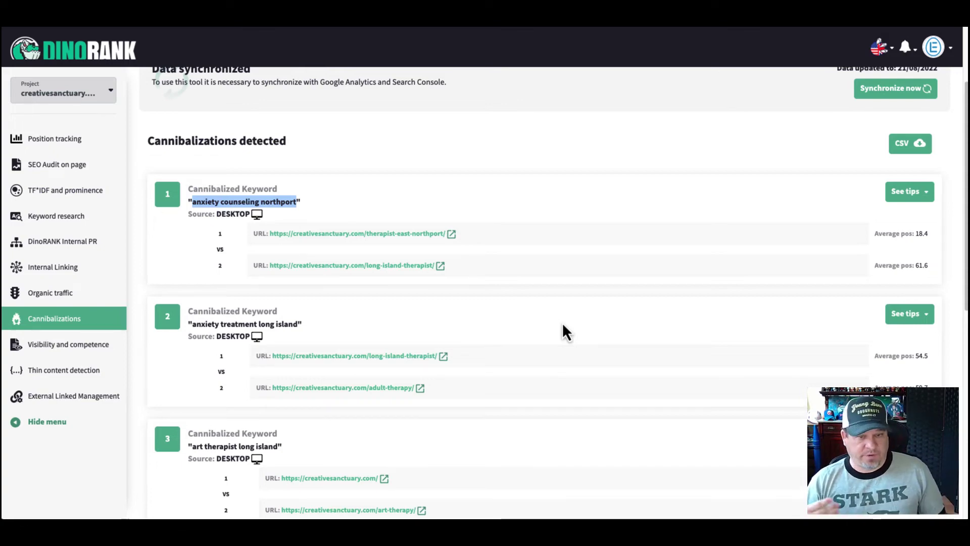
- Reveal tips for anxiety counseling northport, prioritising therapist-east-northport, and scroll through the remaining cannibalizations
click(920, 196)
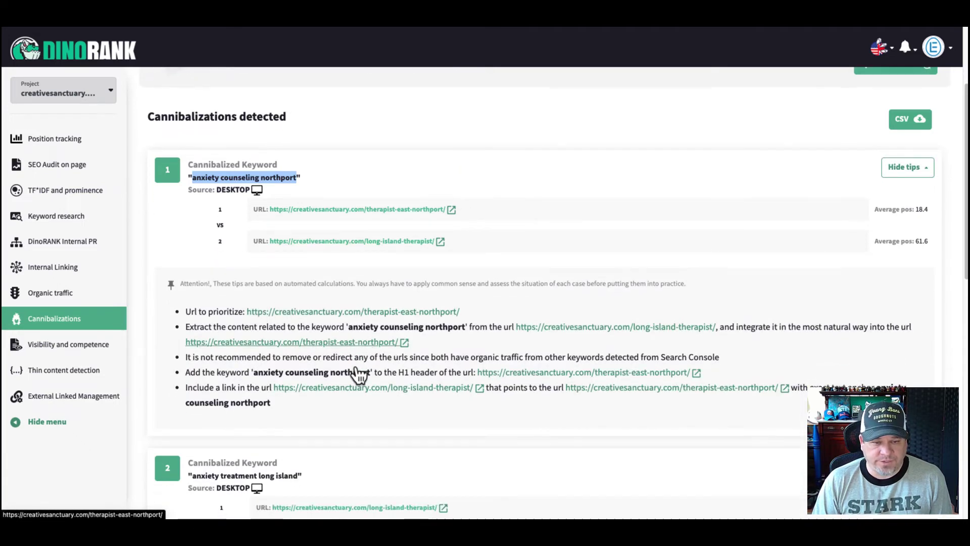
scroll(358, 372, down, 1)
scroll(420, 325, down, 1)
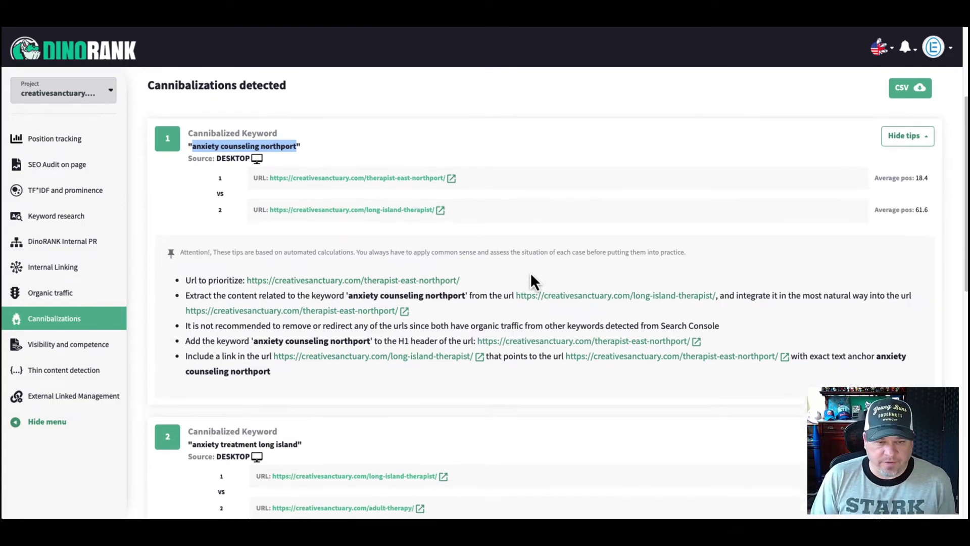
scroll(530, 271, down, 2)
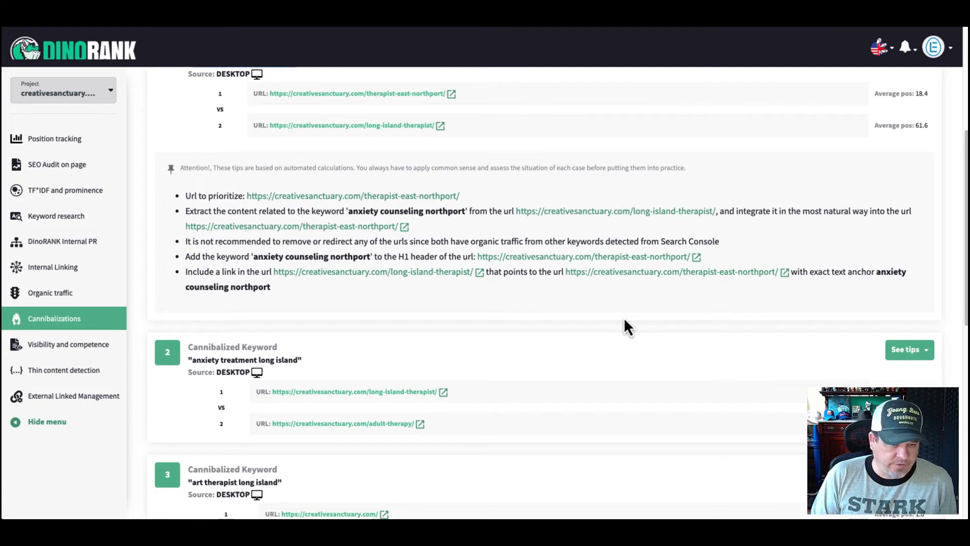
scroll(623, 318, down, 3)
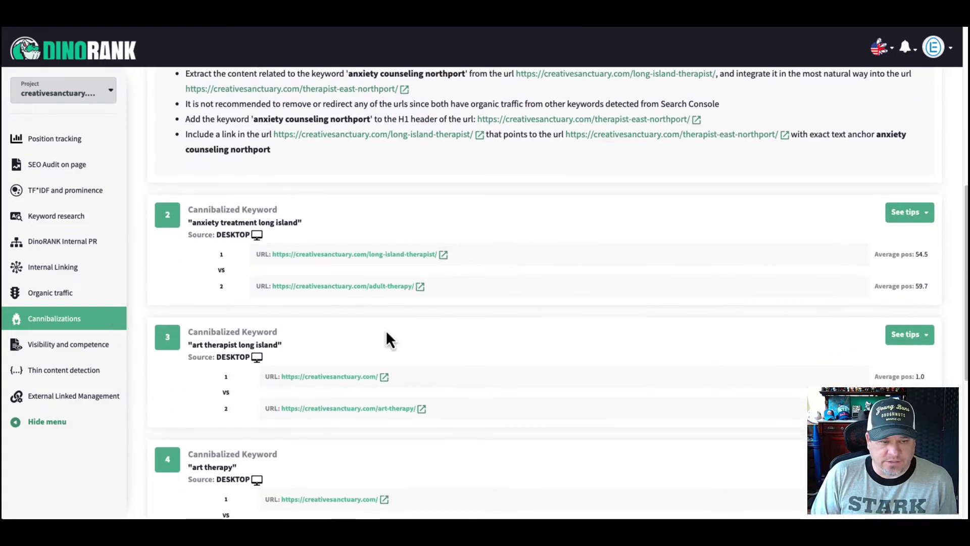
scroll(386, 336, up, 8)
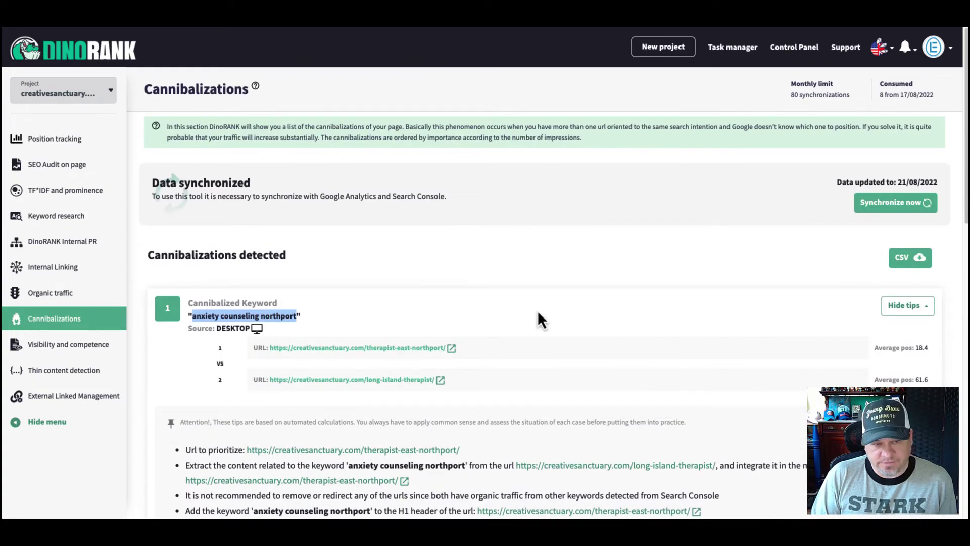
scroll(667, 283, down, 2)
scroll(665, 284, down, 11)
scroll(636, 311, up, 8)
scroll(636, 311, up, 5)
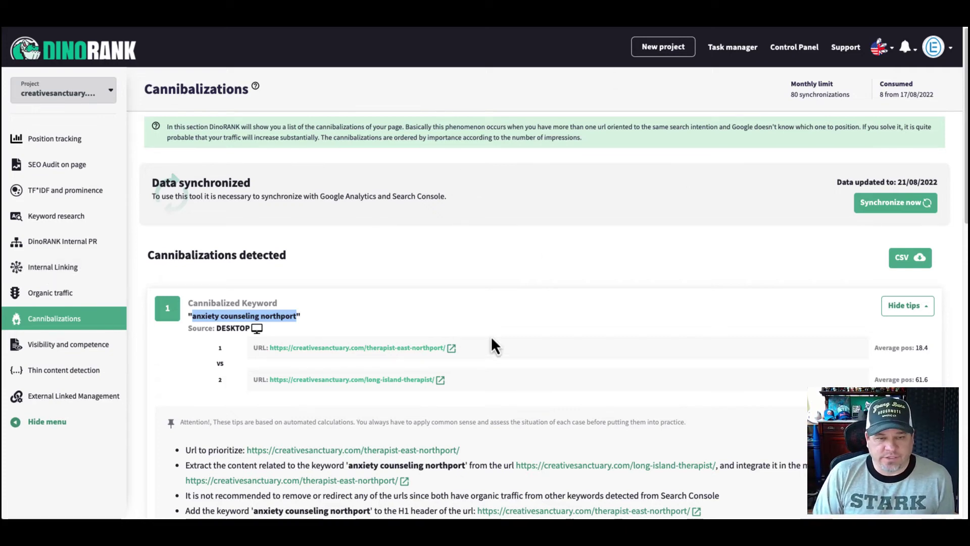
scroll(488, 348, down, 15)
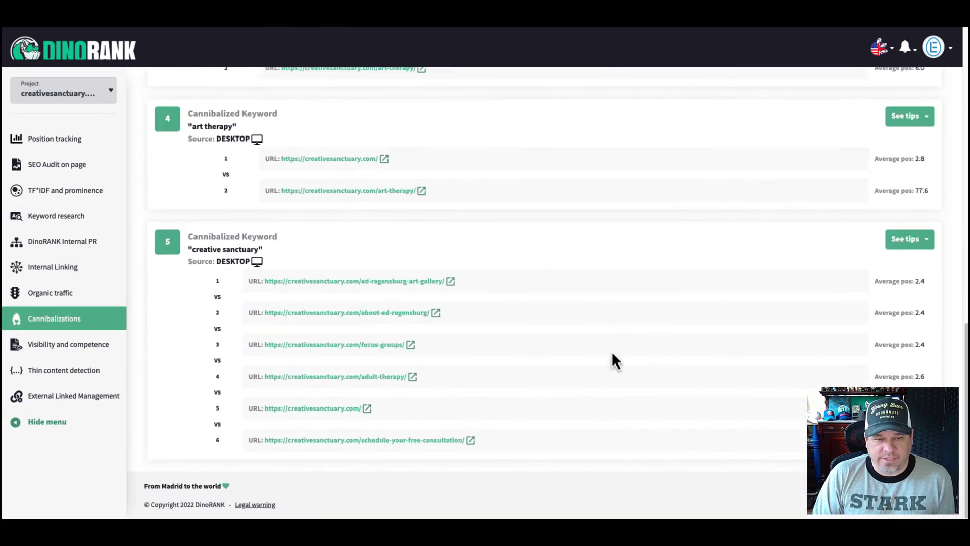
scroll(611, 351, up, 15)
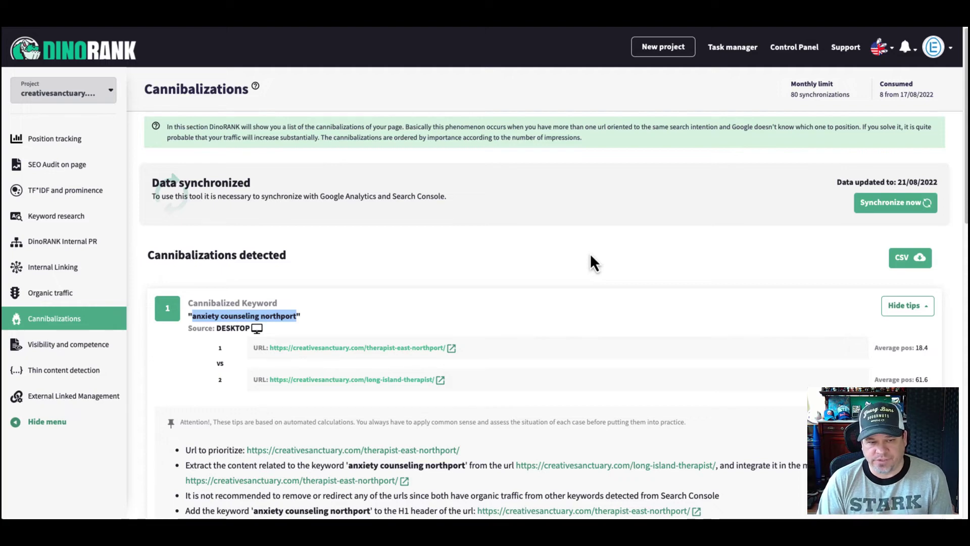
click(90, 353)
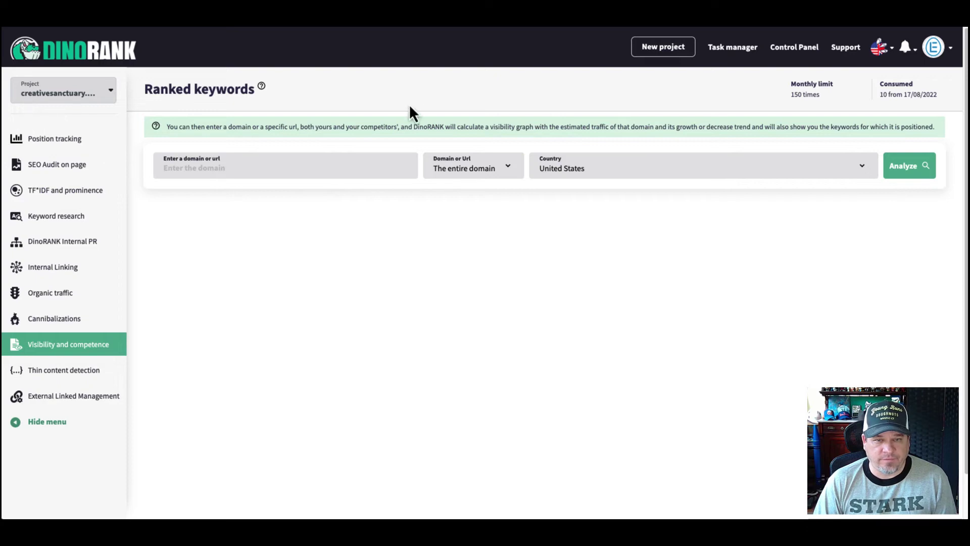
click(195, 174)
click(162, 218)
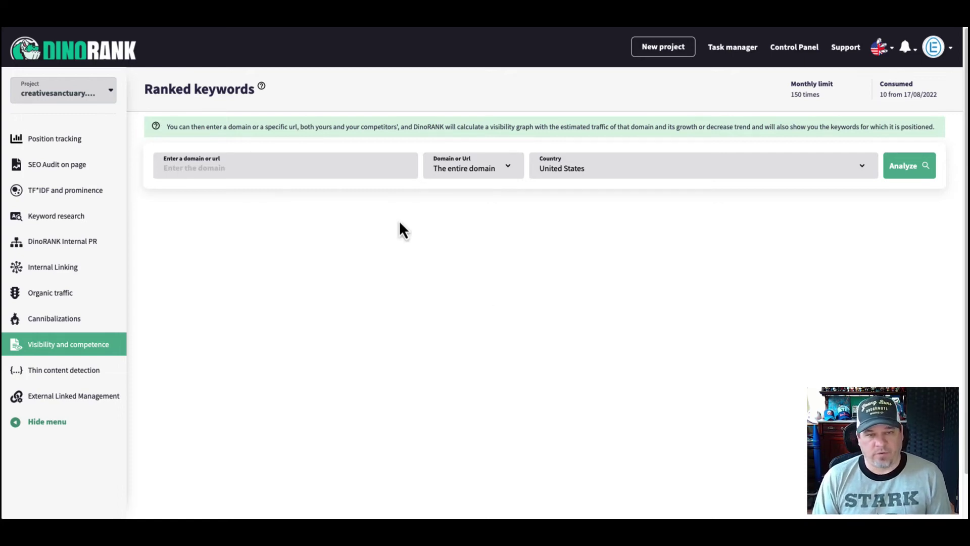
click(206, 169)
text(https://www.joepanic.com/)
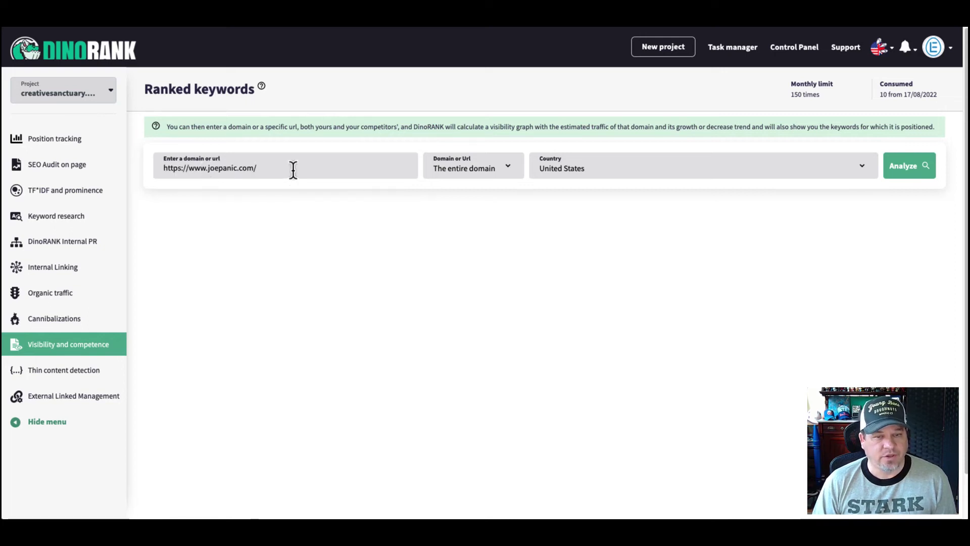
click(503, 175)
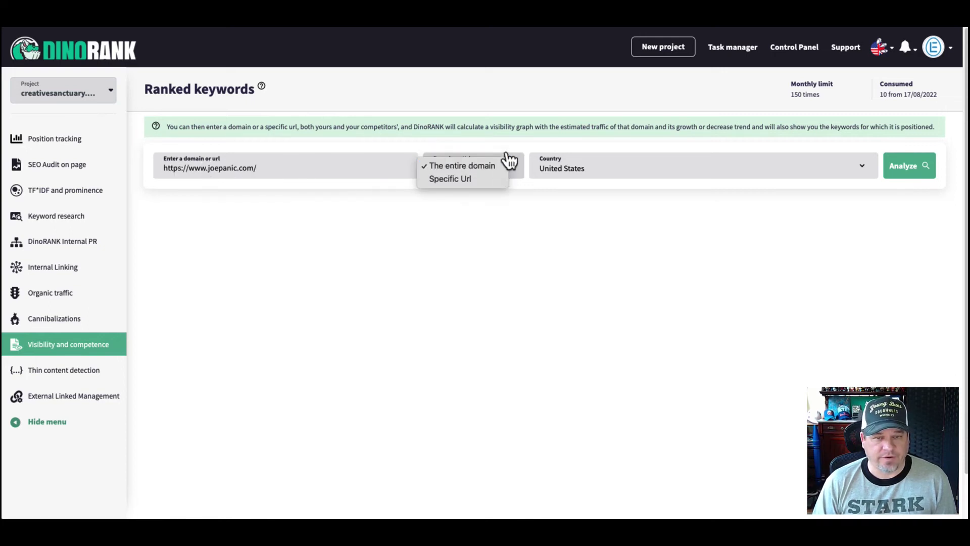
click(518, 156)
click(912, 174)
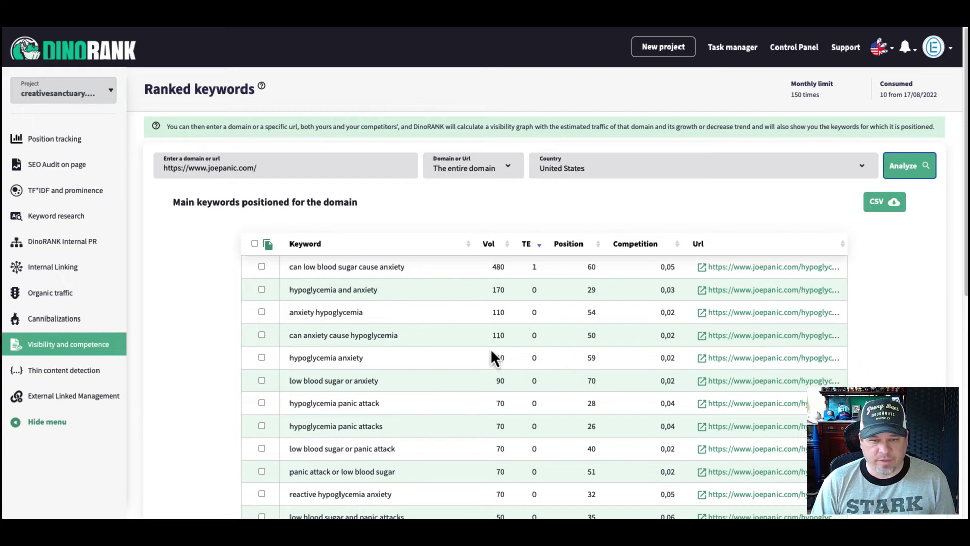
- Sort joepanic.com's ranked keywords by position, best first, and scroll through the list
scroll(489, 355, down, 1)
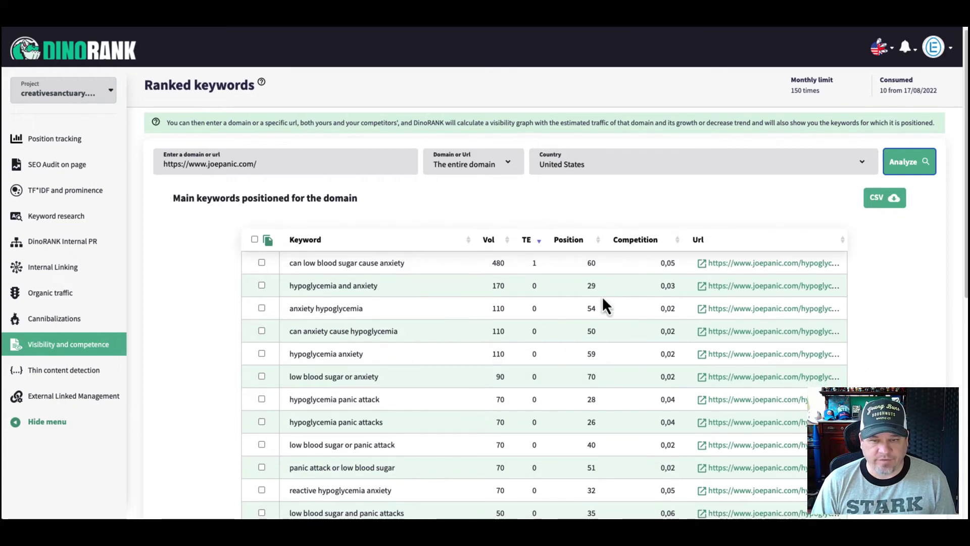
scroll(611, 283, down, 1)
click(598, 239)
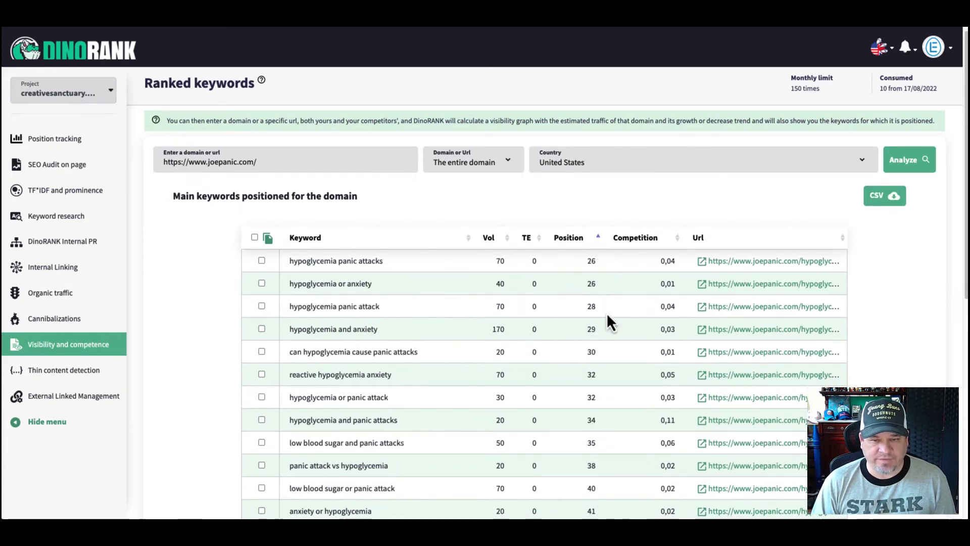
scroll(606, 314, down, 2)
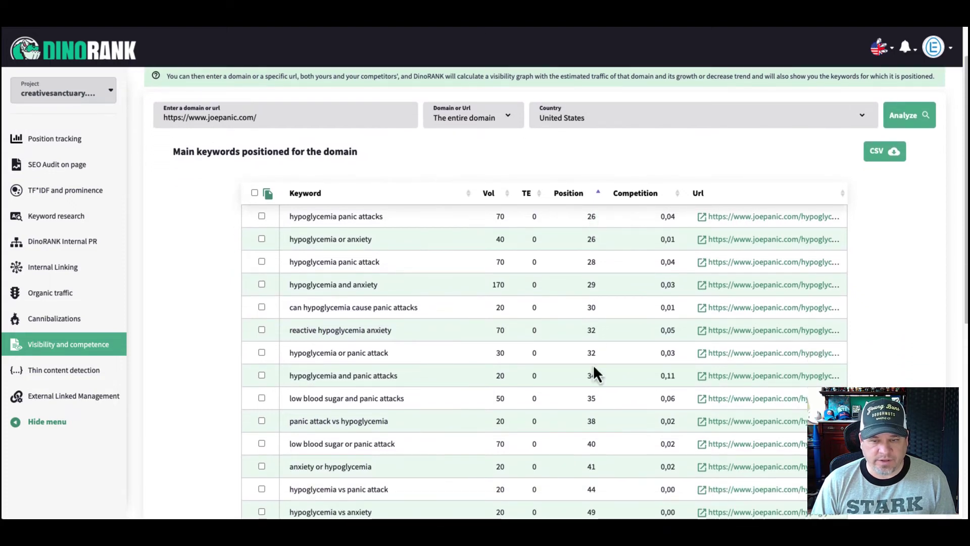
scroll(592, 414, down, 1)
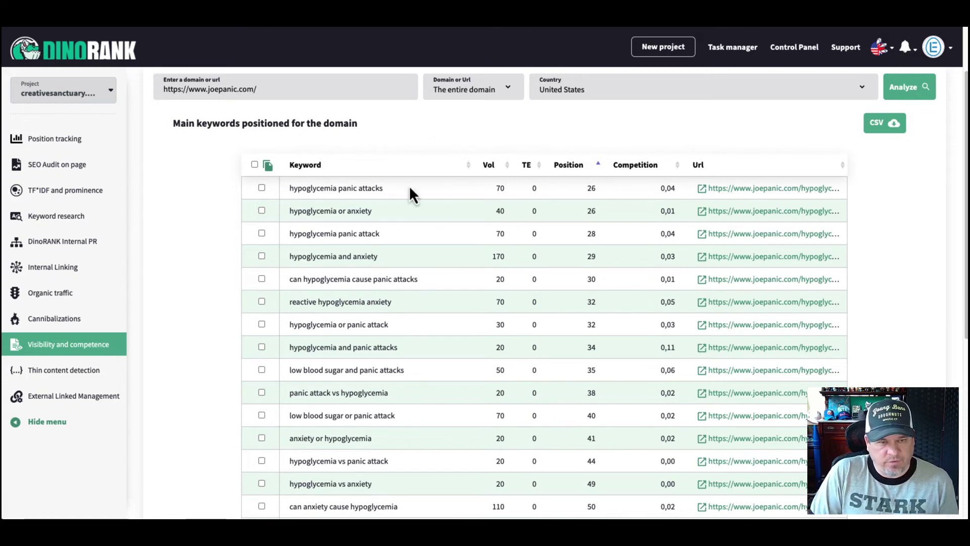
scroll(508, 215, down, 1)
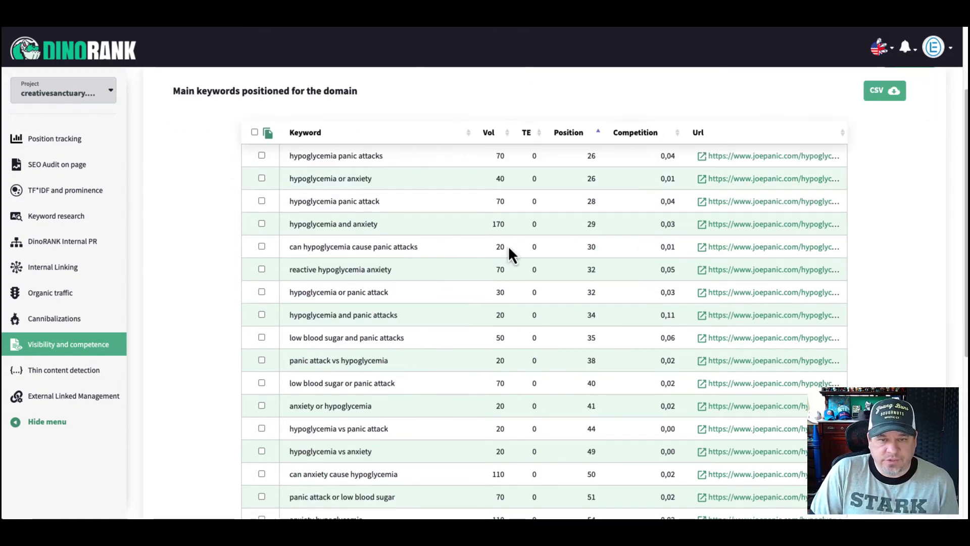
scroll(496, 416, down, 1)
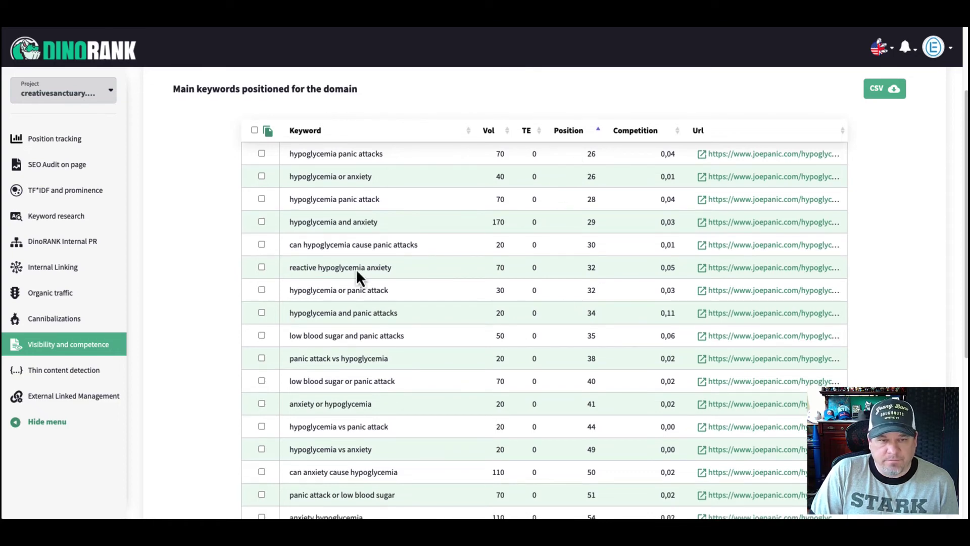
scroll(421, 235, up, 1)
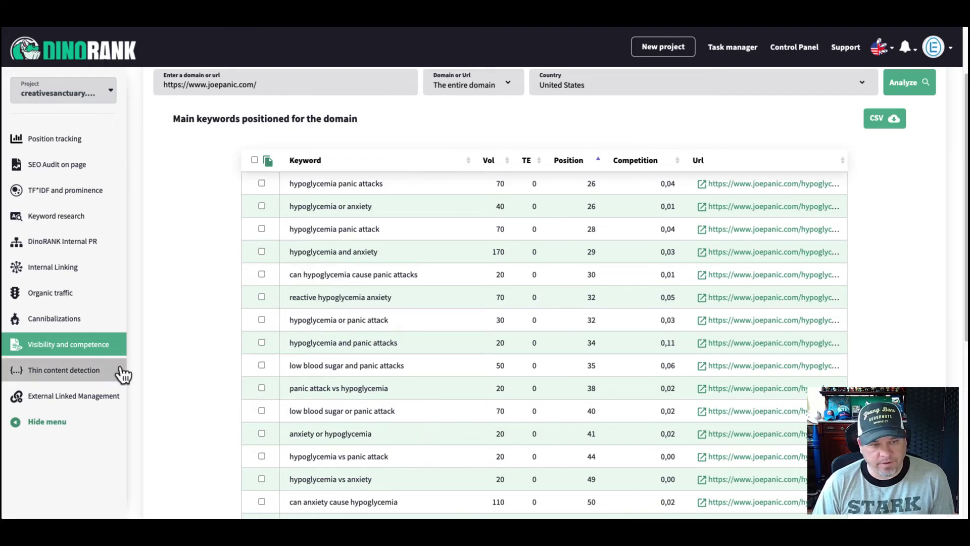
- Run Thin content detection from 01/08/2022 to 25/08/2022 to list URLs without organic traffic
click(75, 376)
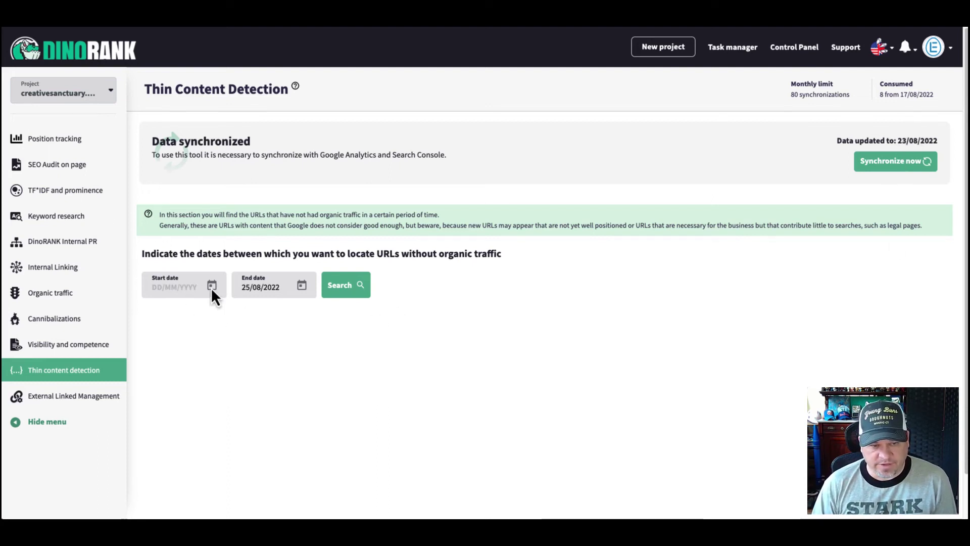
click(197, 287)
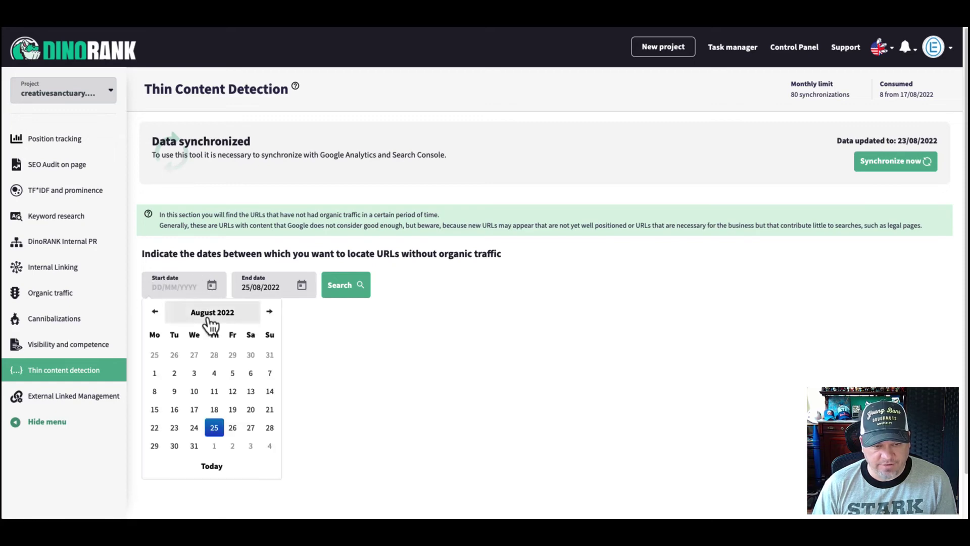
click(157, 373)
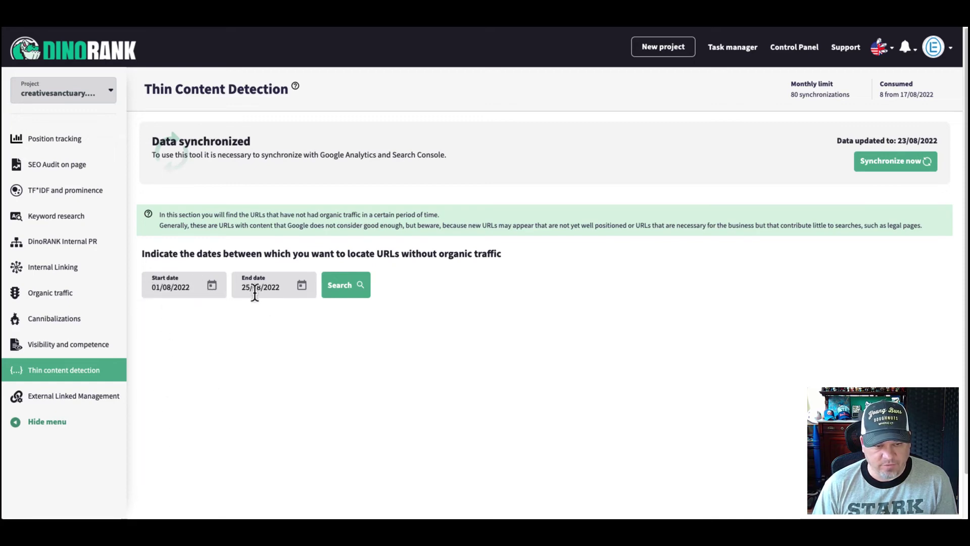
click(340, 285)
scroll(456, 333, down, 2)
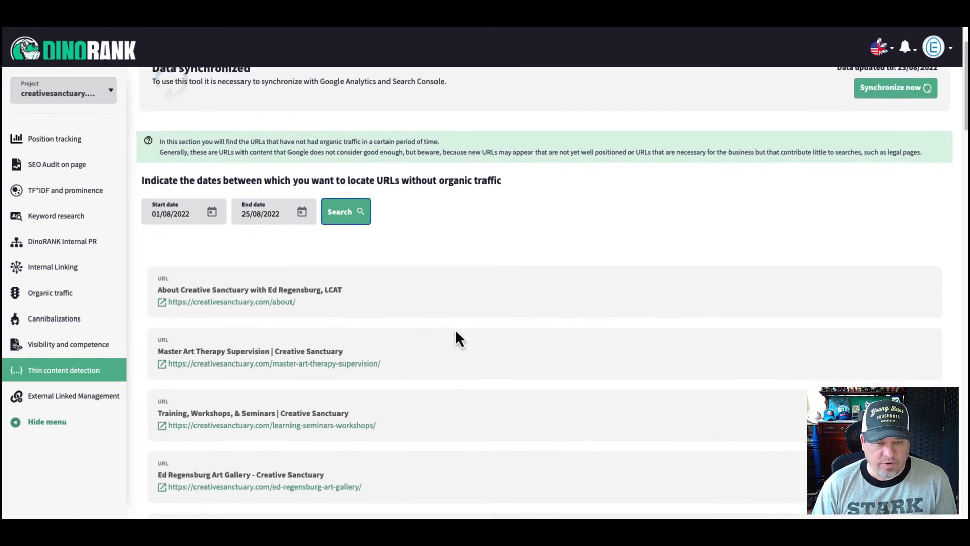
- Browse the /about/ page's internal link graph and link tables, then go to External Linked Management
click(301, 291)
scroll(959, 292, down, 2)
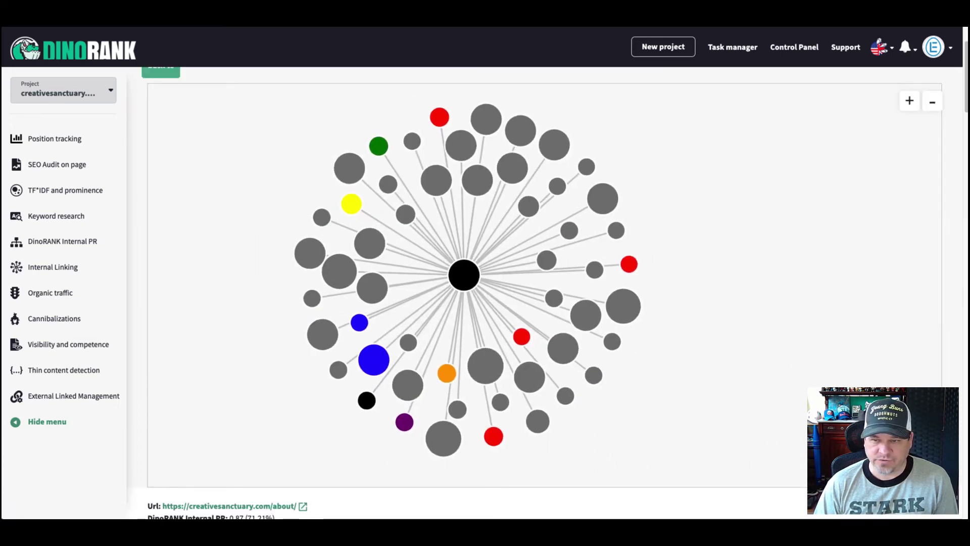
scroll(948, 329, down, 4)
scroll(325, 427, down, 2)
scroll(841, 303, down, 7)
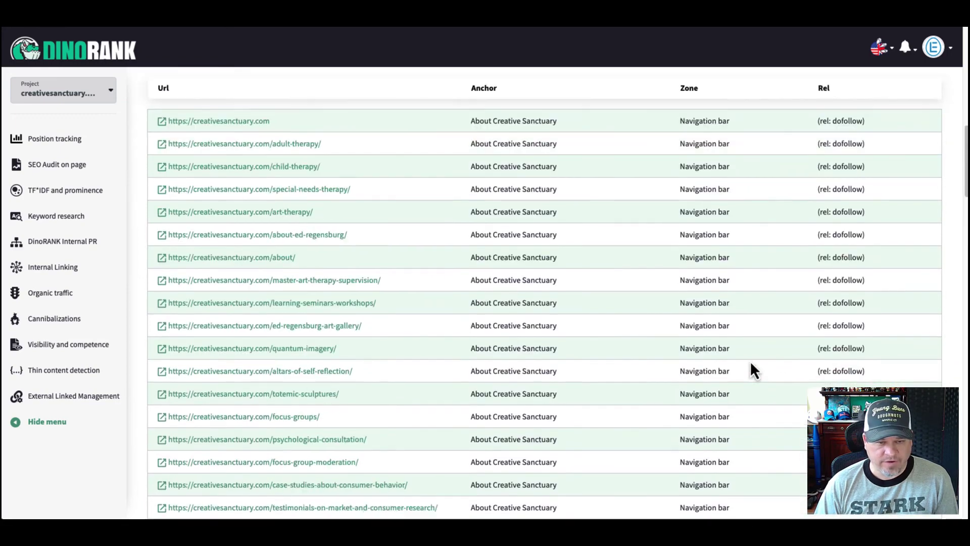
scroll(357, 430, up, 13)
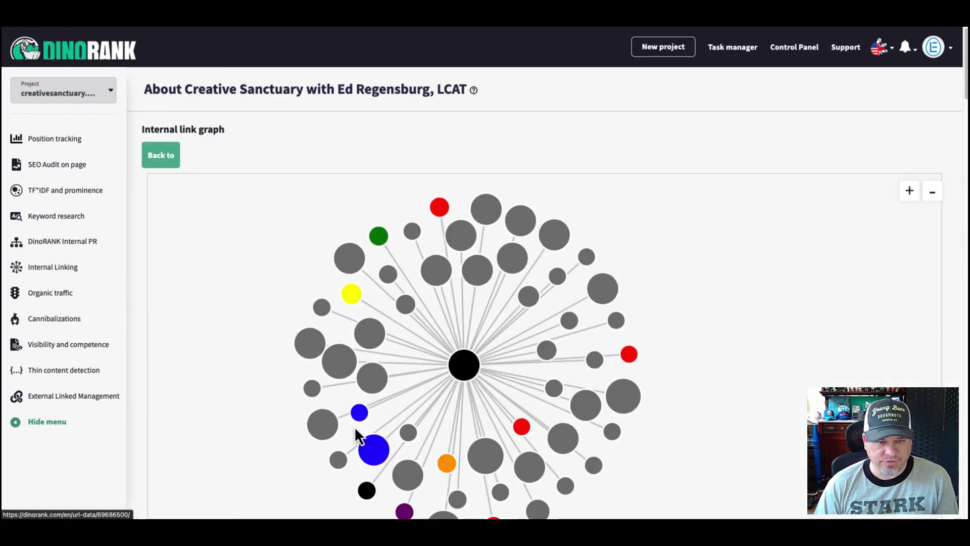
scroll(355, 425, down, 20)
scroll(399, 413, down, 20)
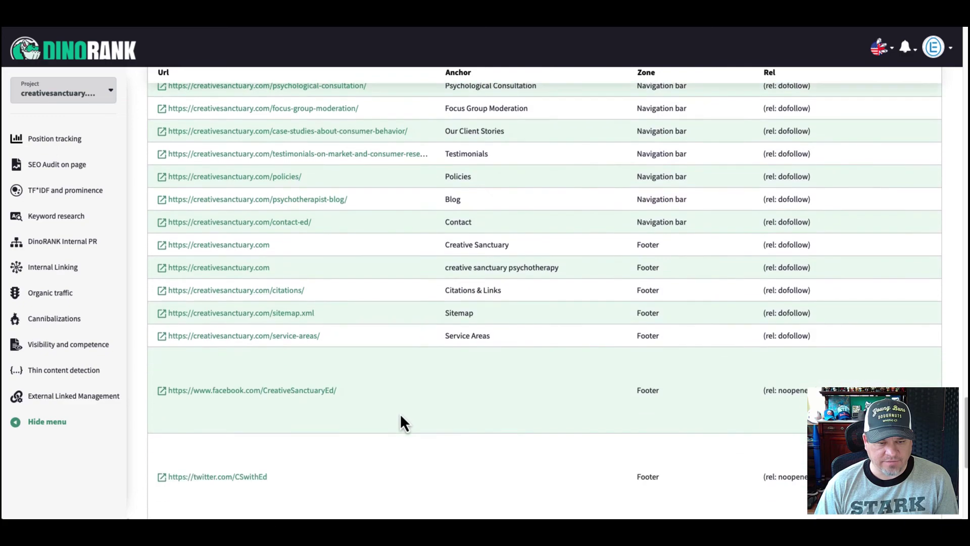
scroll(396, 413, up, 20)
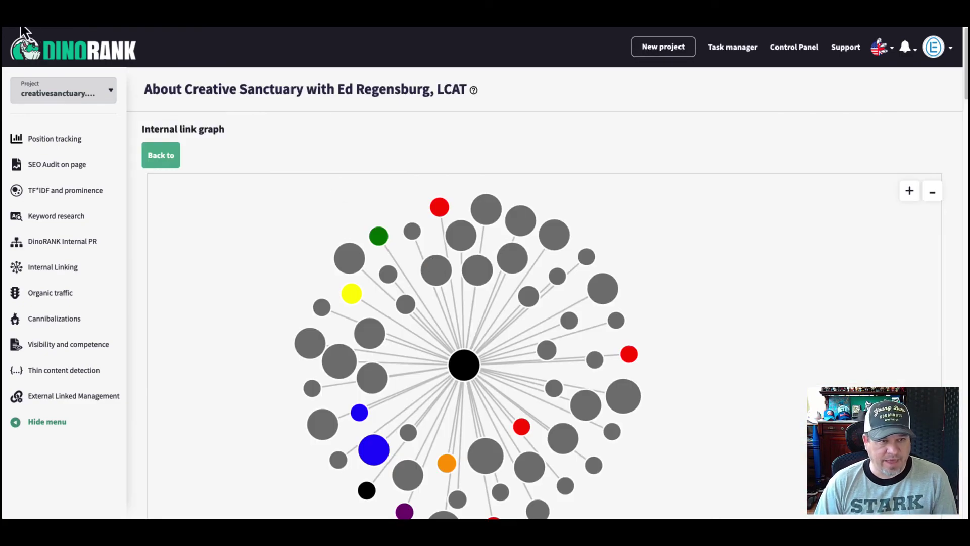
click(64, 369)
click(64, 399)
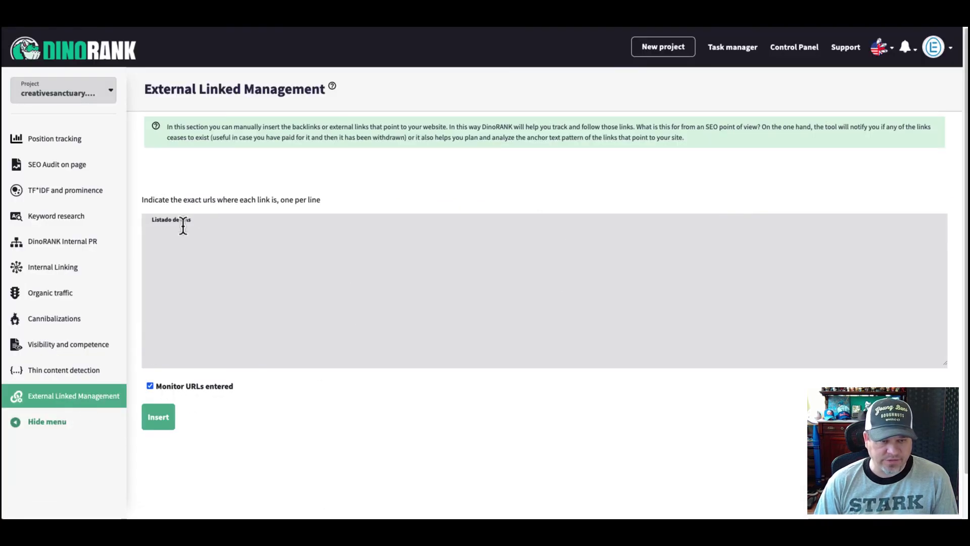
click(262, 253)
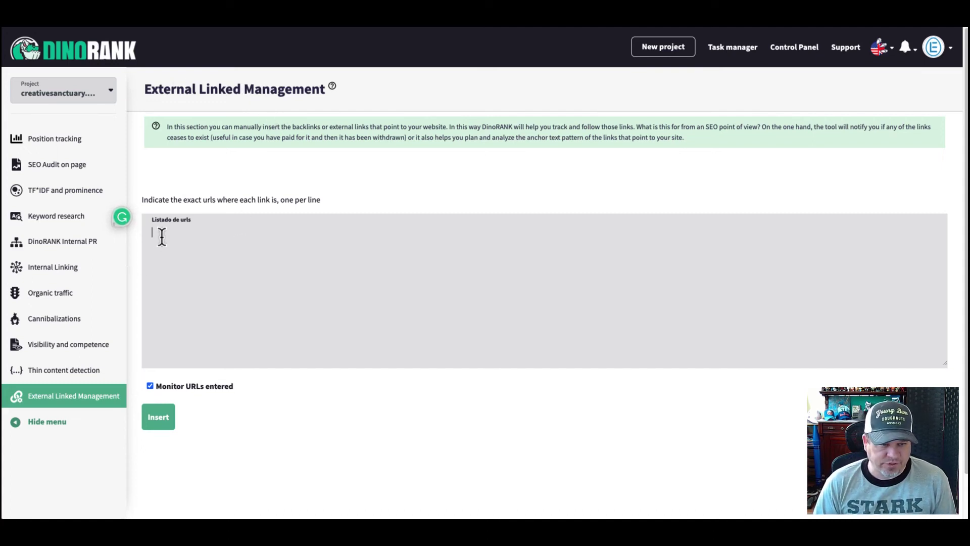
text(sdf)
key(BackSpace)
key(BackSpace)
key(BackSpace)
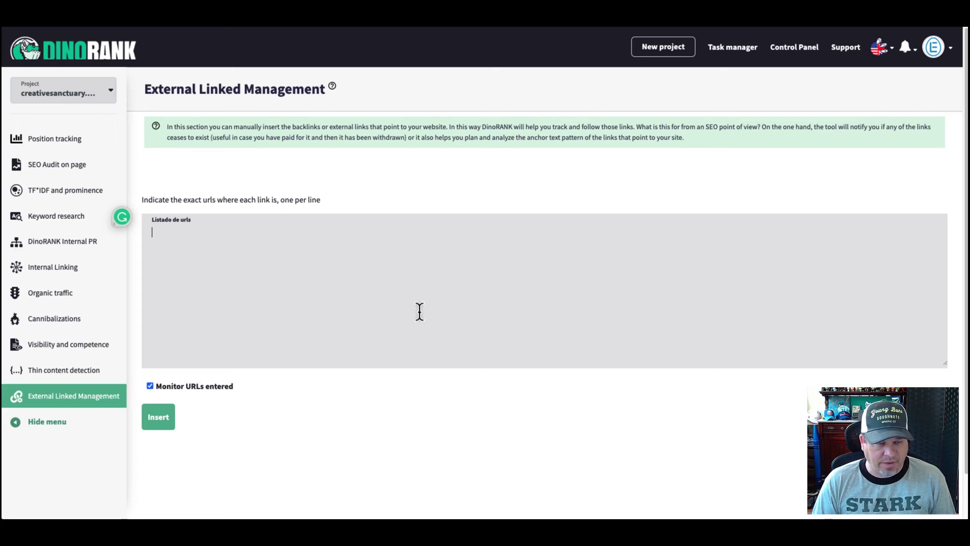
- Pass through Position tracking and SEO Audit on page, then check the creative therapy TF*IDF chart values
click(55, 143)
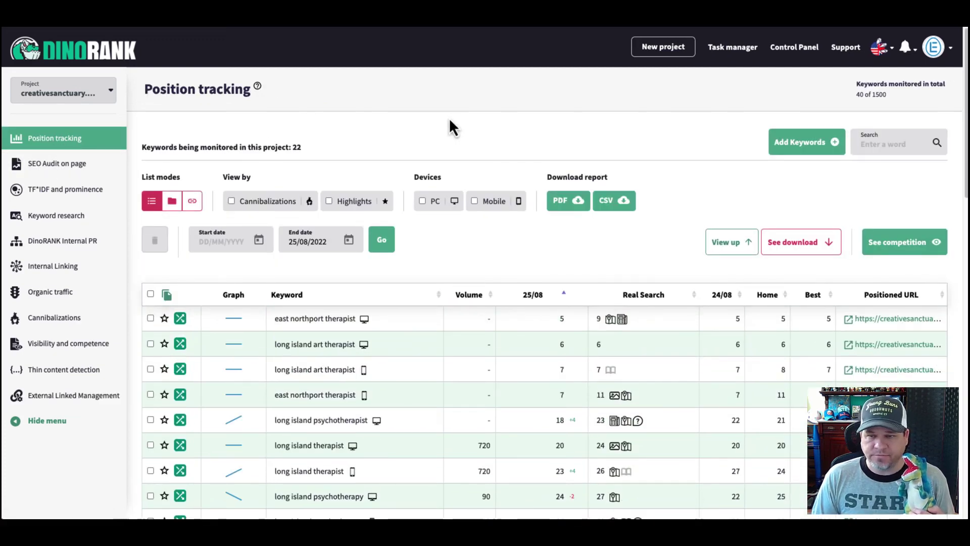
click(116, 172)
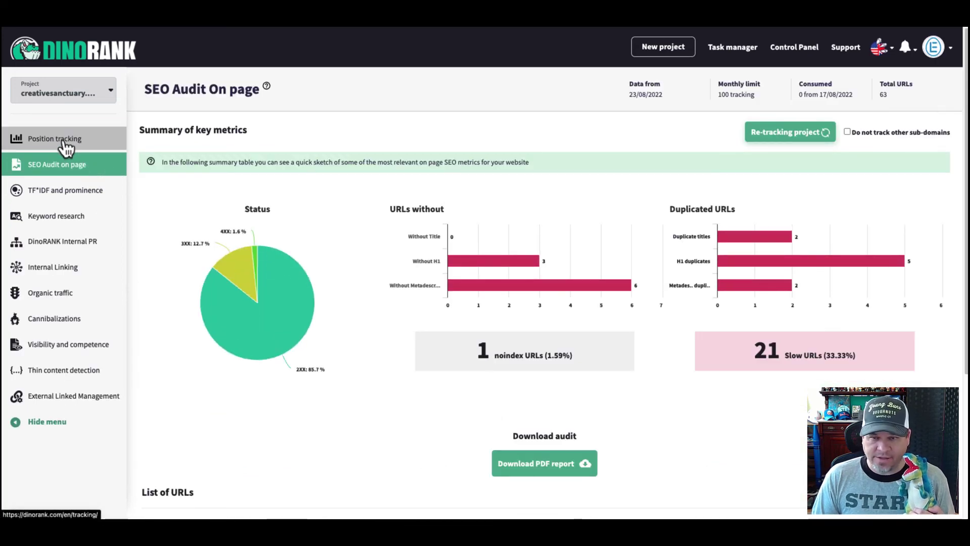
click(77, 197)
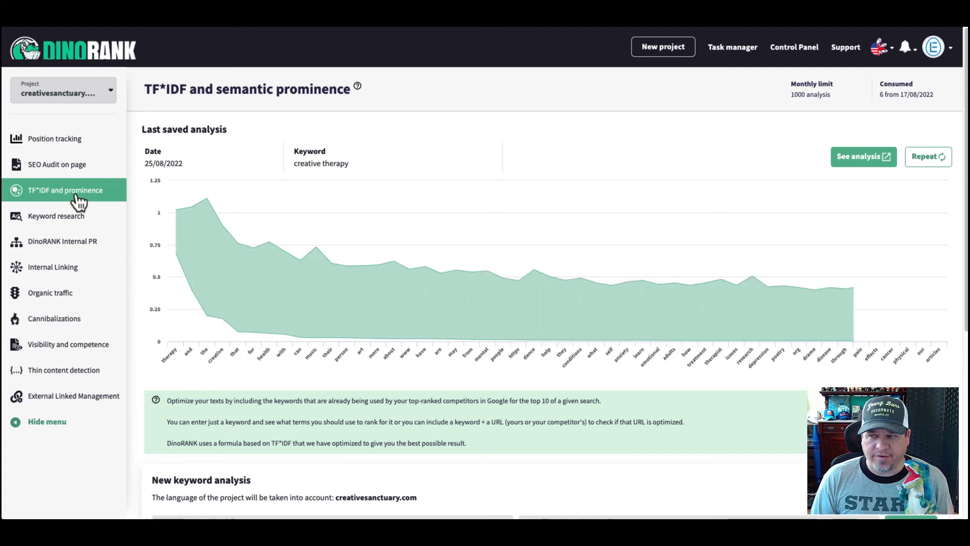
mouse_move(482, 202)
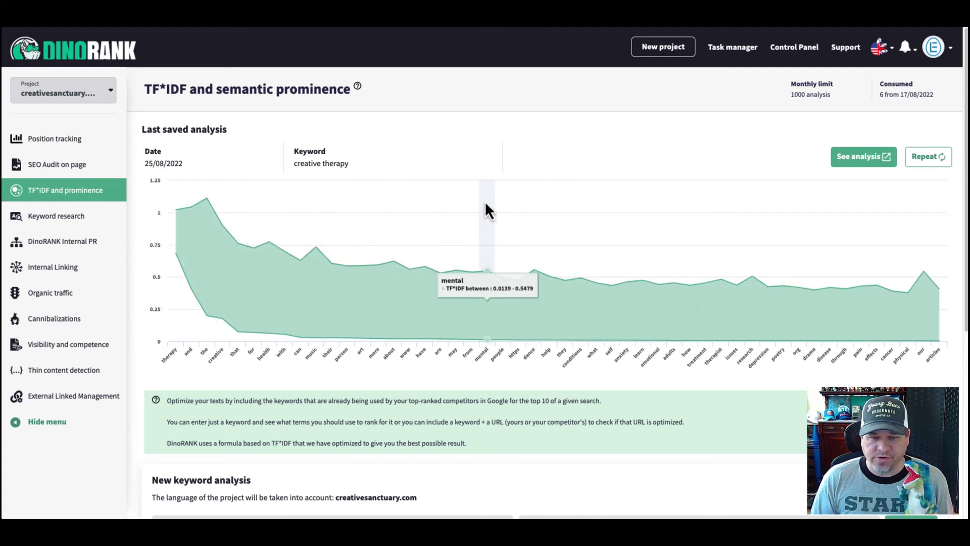
mouse_move(526, 210)
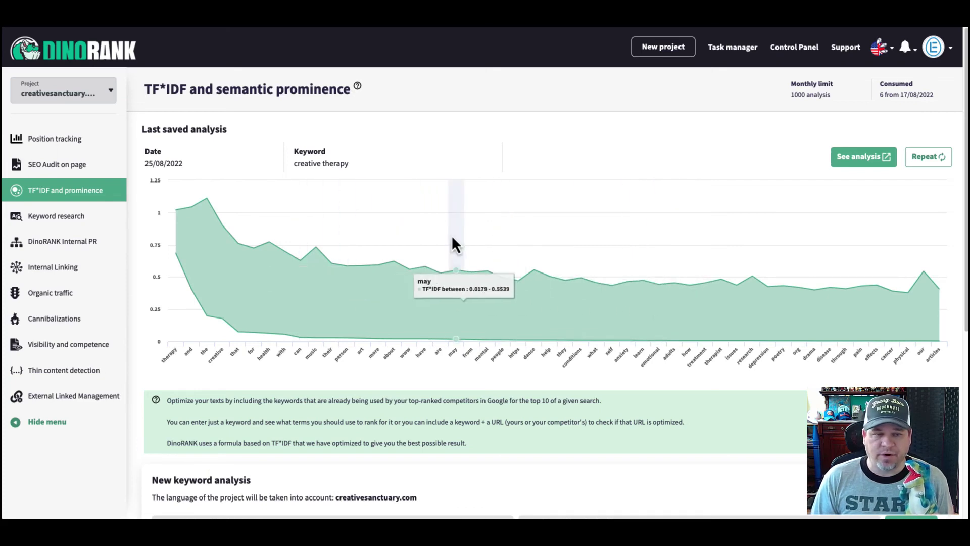
scroll(641, 293, down, 2)
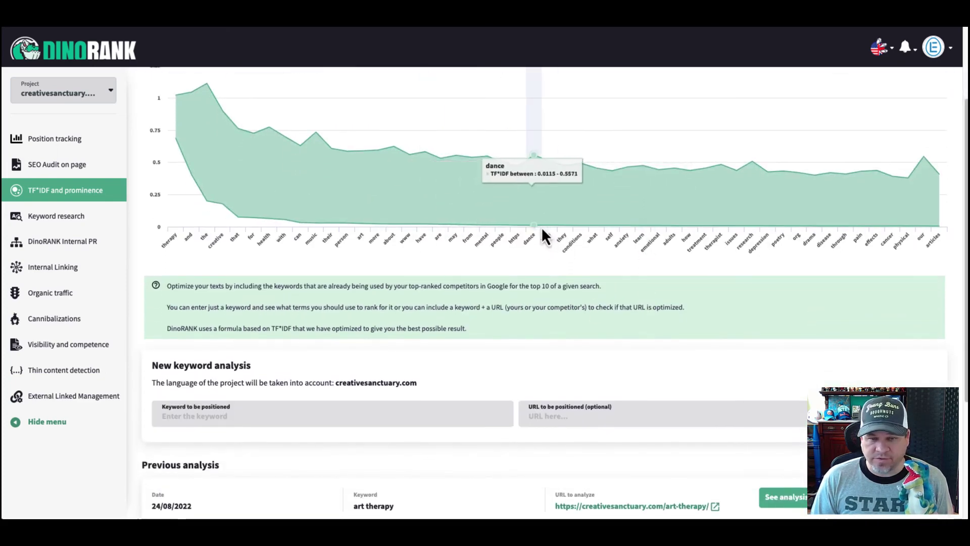
scroll(541, 226, up, 2)
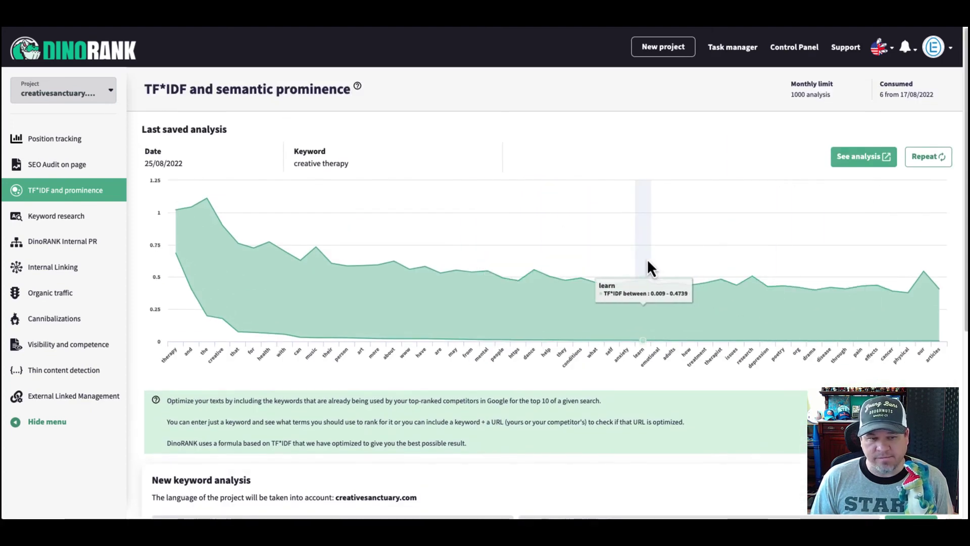
- Visit Keyword research and the Internal PR chart, then the 63-URL Internal Linking graph
click(80, 227)
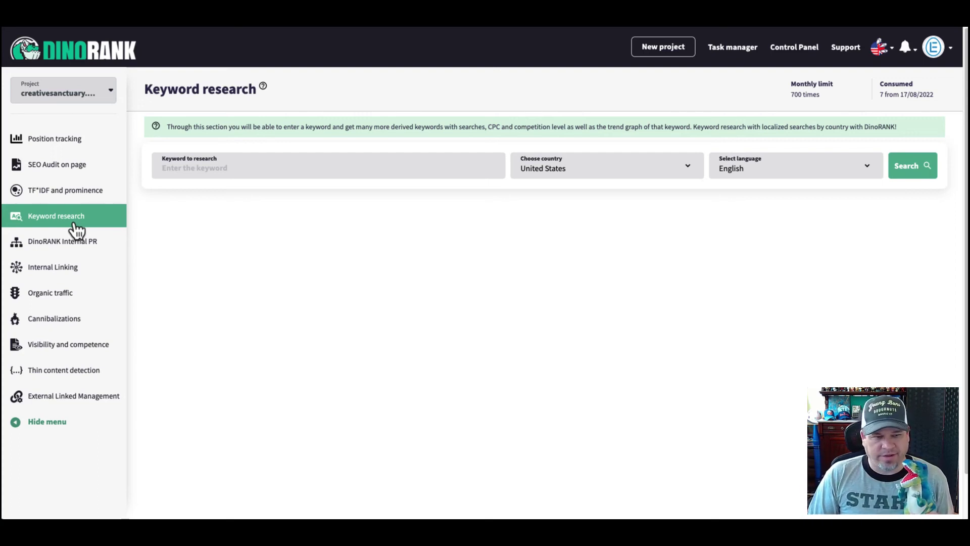
click(81, 248)
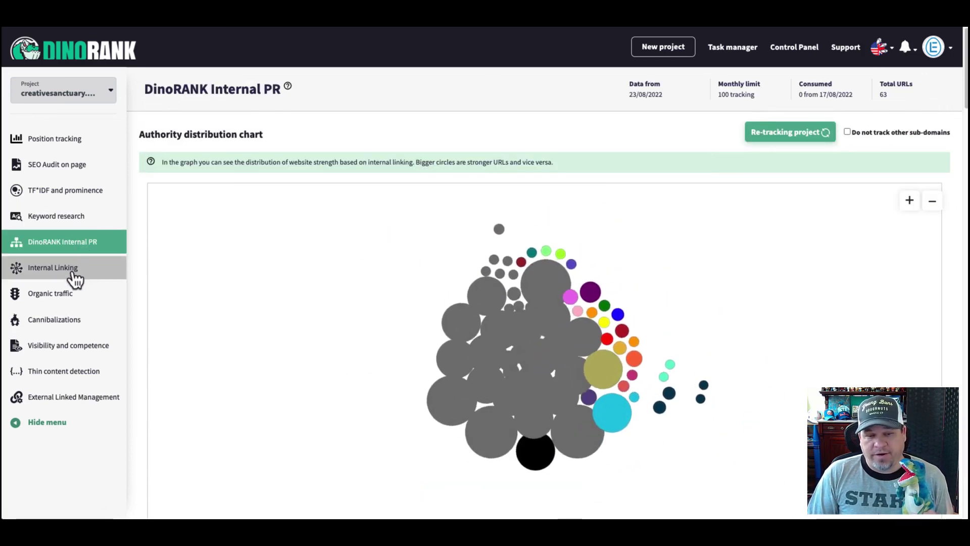
click(73, 273)
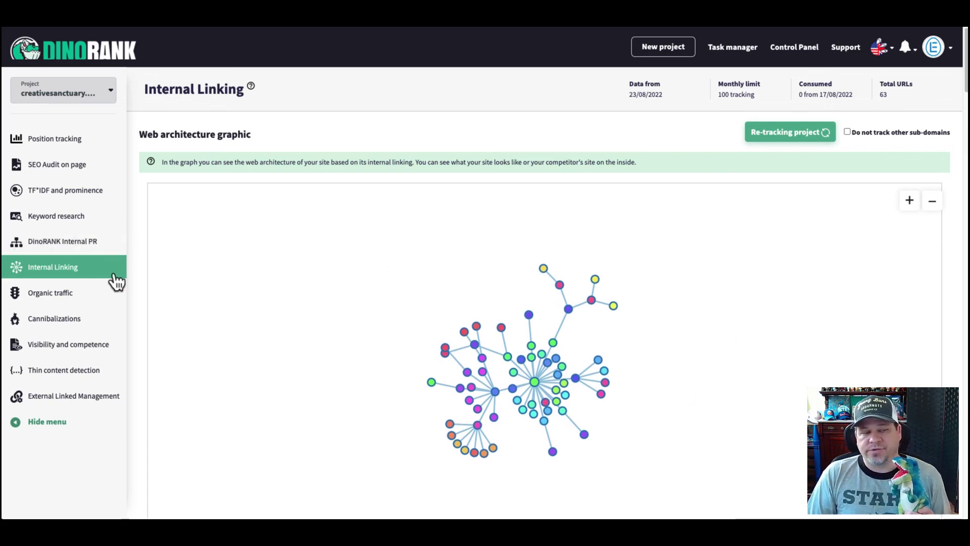
- Check Organic traffic, scroll through the Cannibalizations list, then open Visibility and competence ranked keywords
click(92, 298)
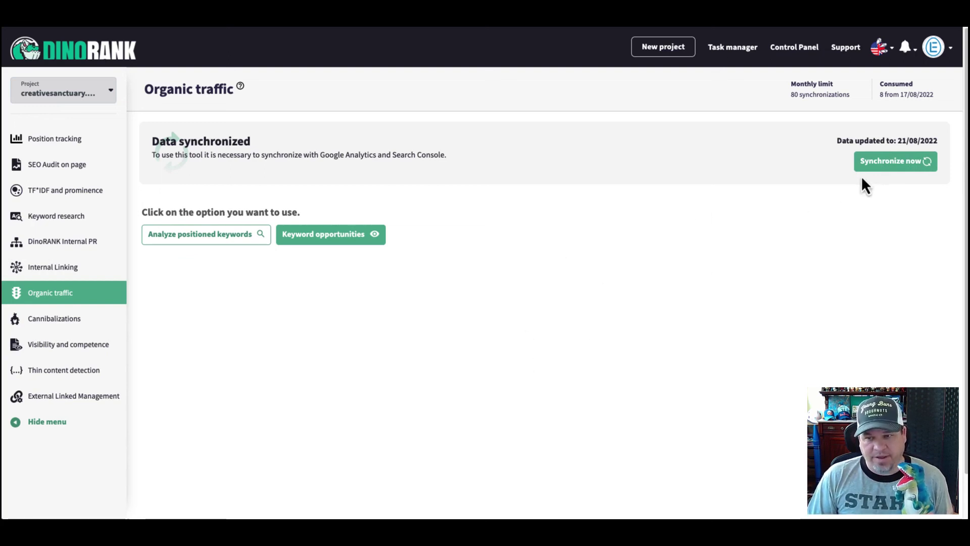
click(80, 324)
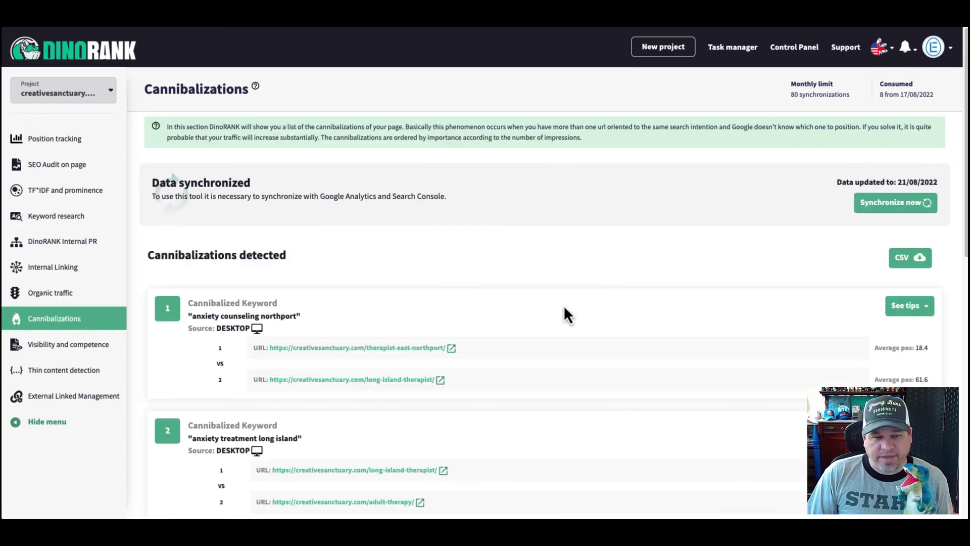
scroll(623, 323, down, 1)
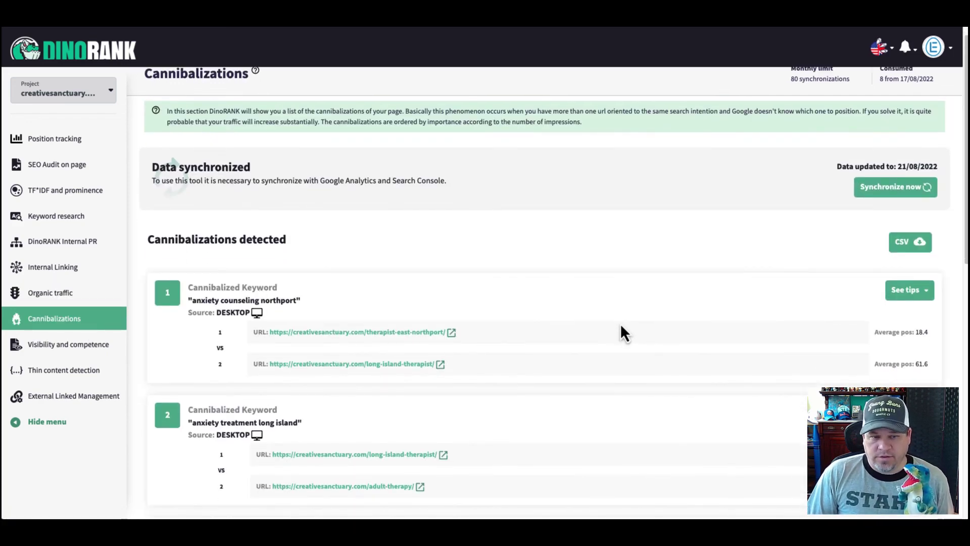
scroll(696, 278, down, 1)
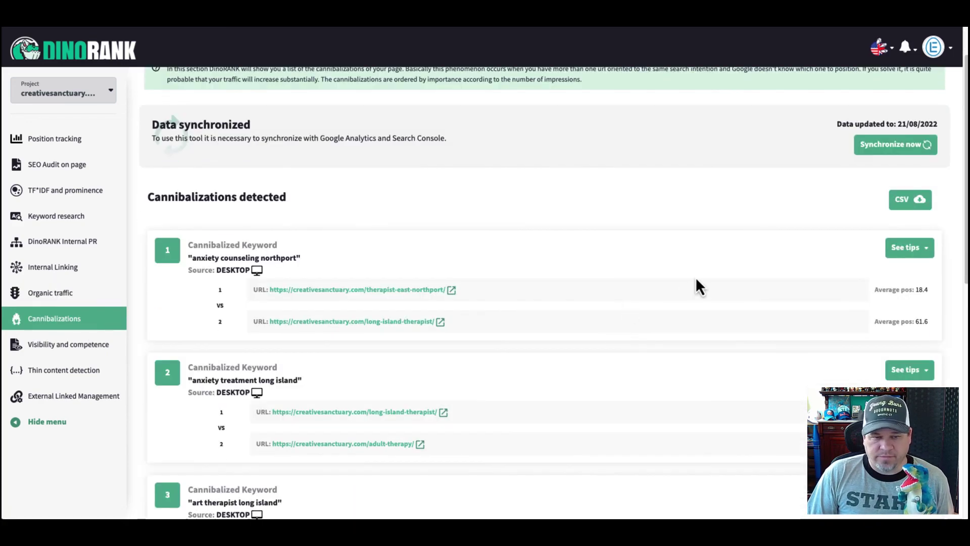
scroll(652, 266, down, 3)
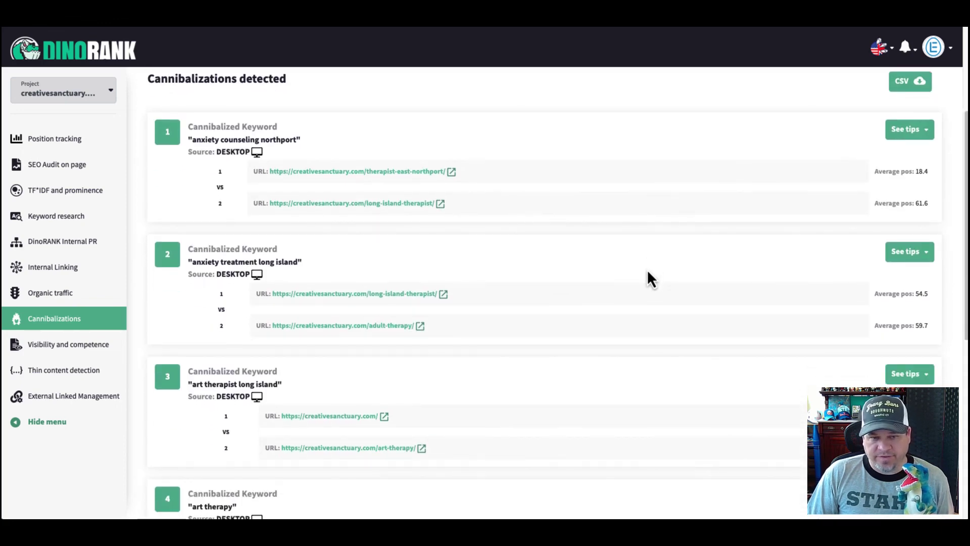
click(93, 354)
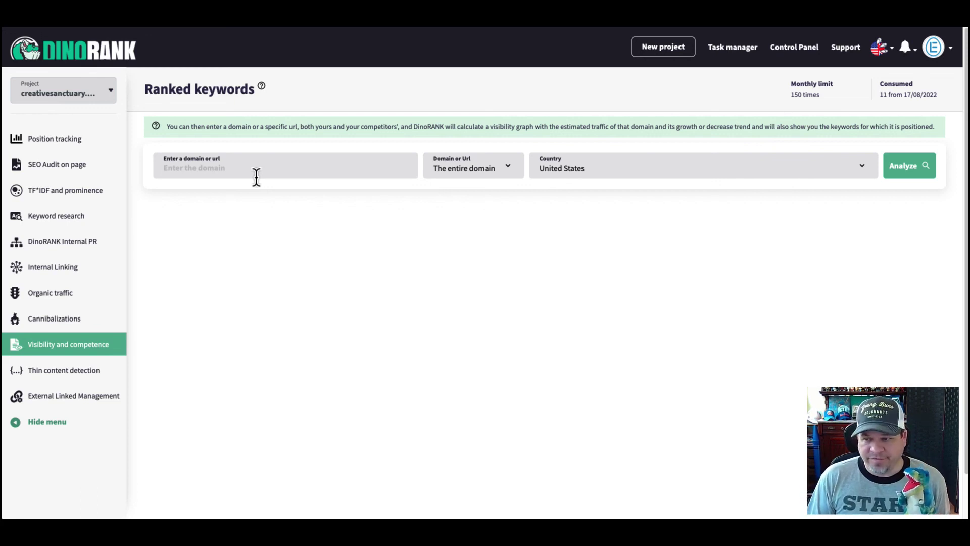
- Go via Thin content detection back to the External Linked Management URL list
click(104, 379)
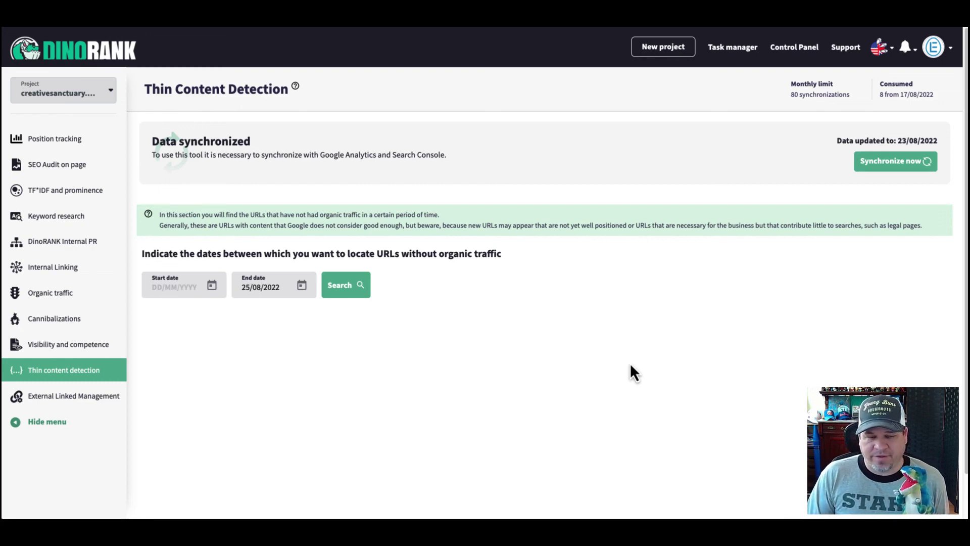
click(82, 402)
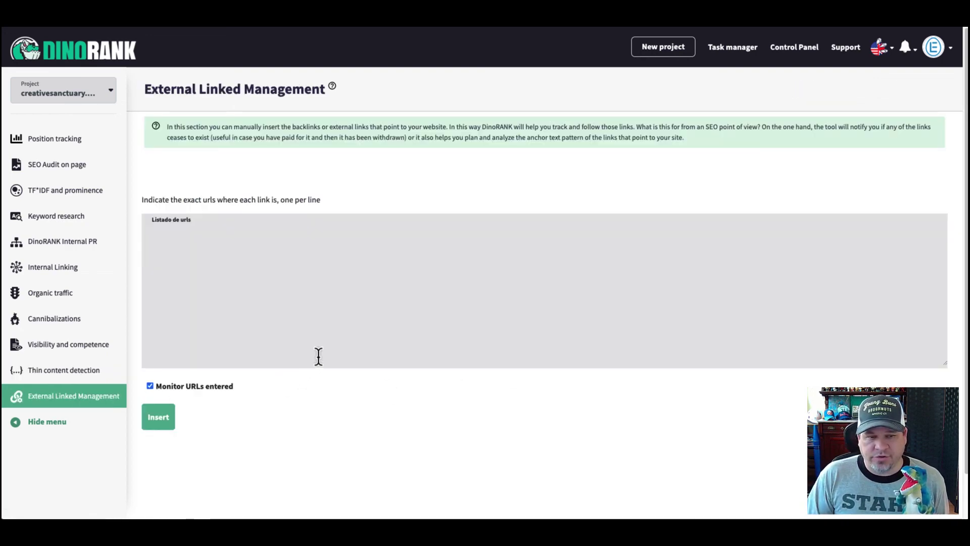